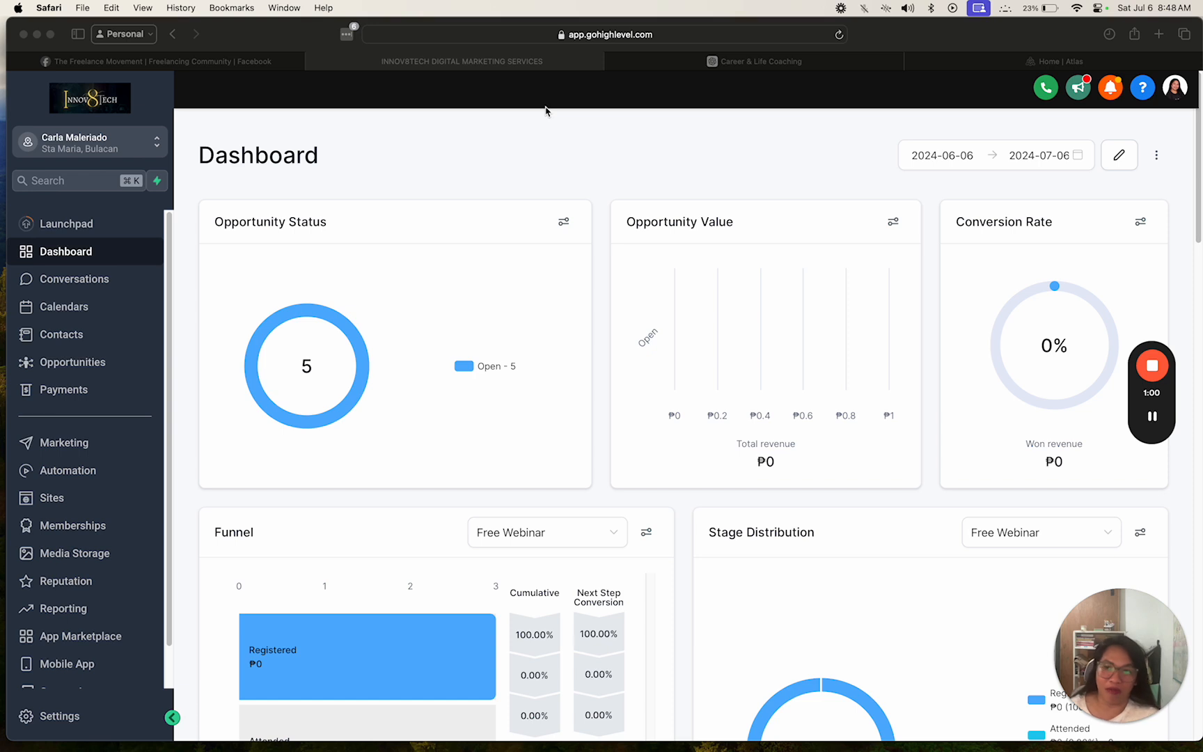
Open the list of course offers in Memberships
left_click(551, 136)
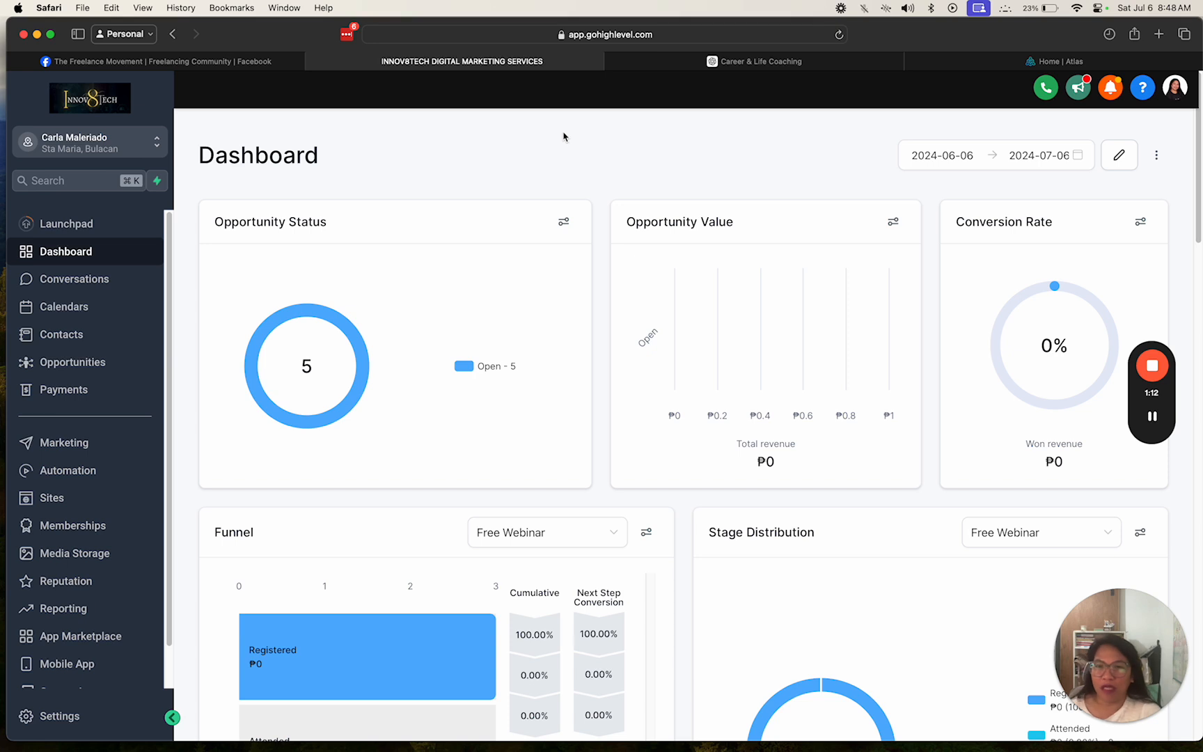
left_click(103, 530)
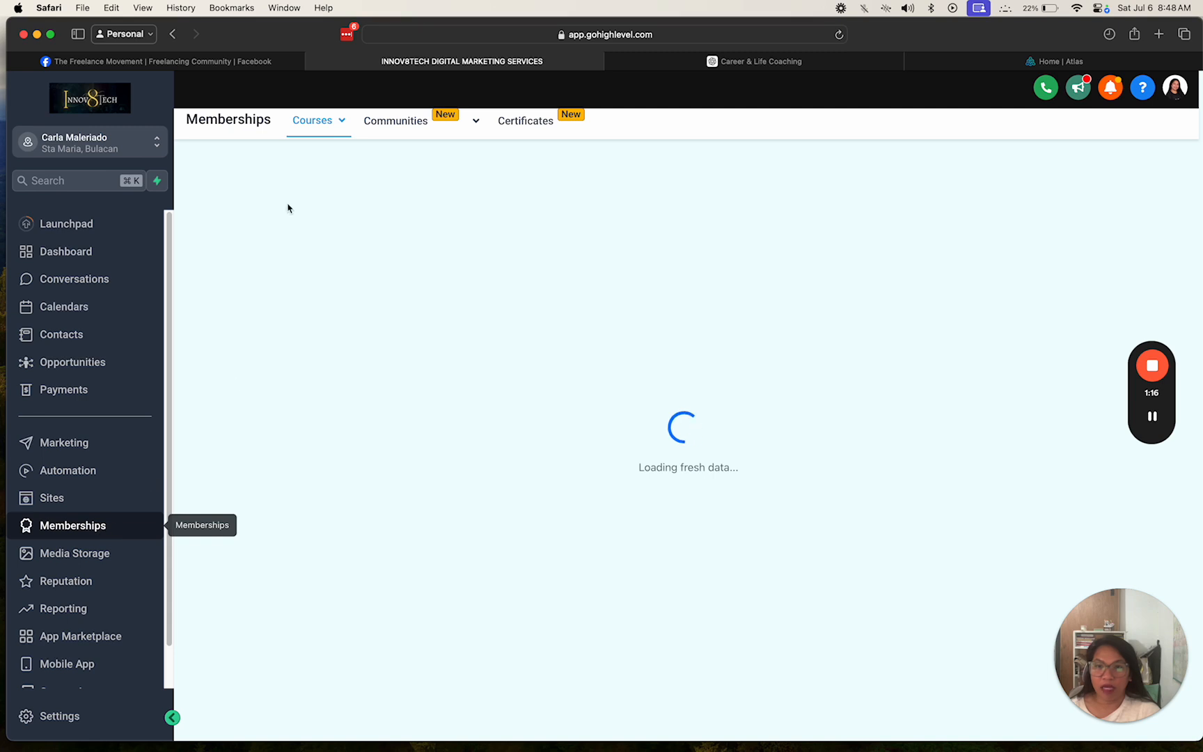
left_click(337, 132)
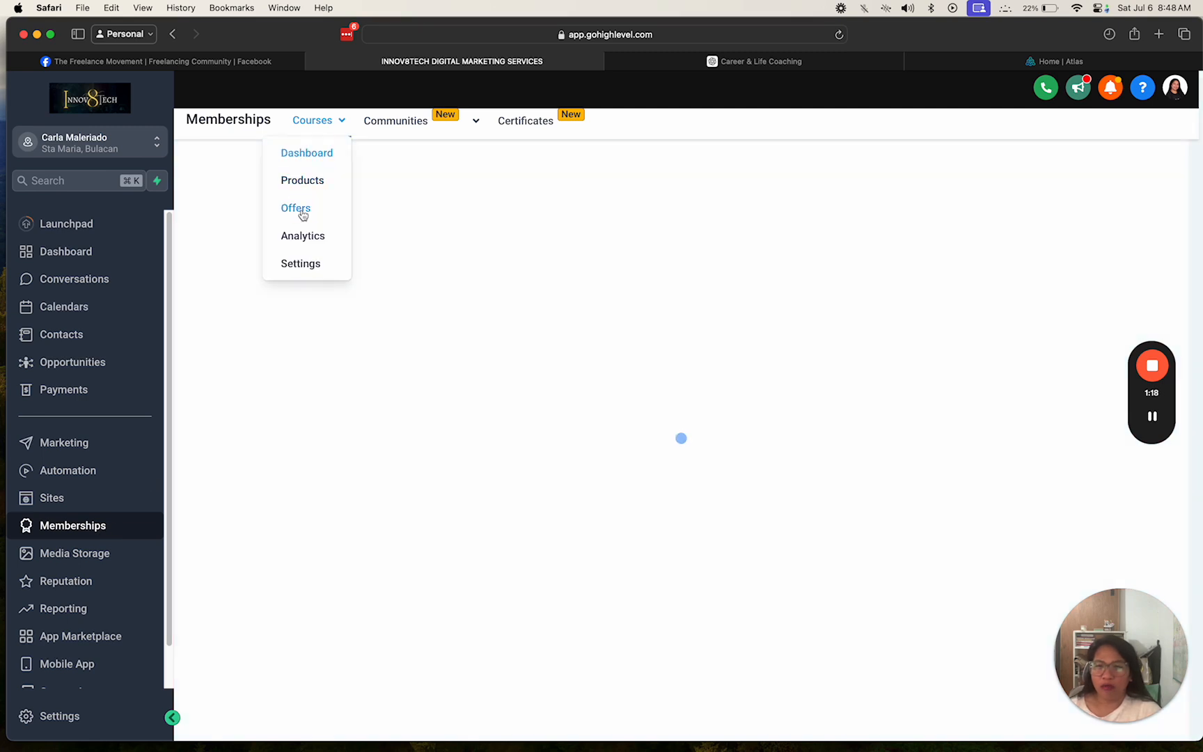
left_click(304, 213)
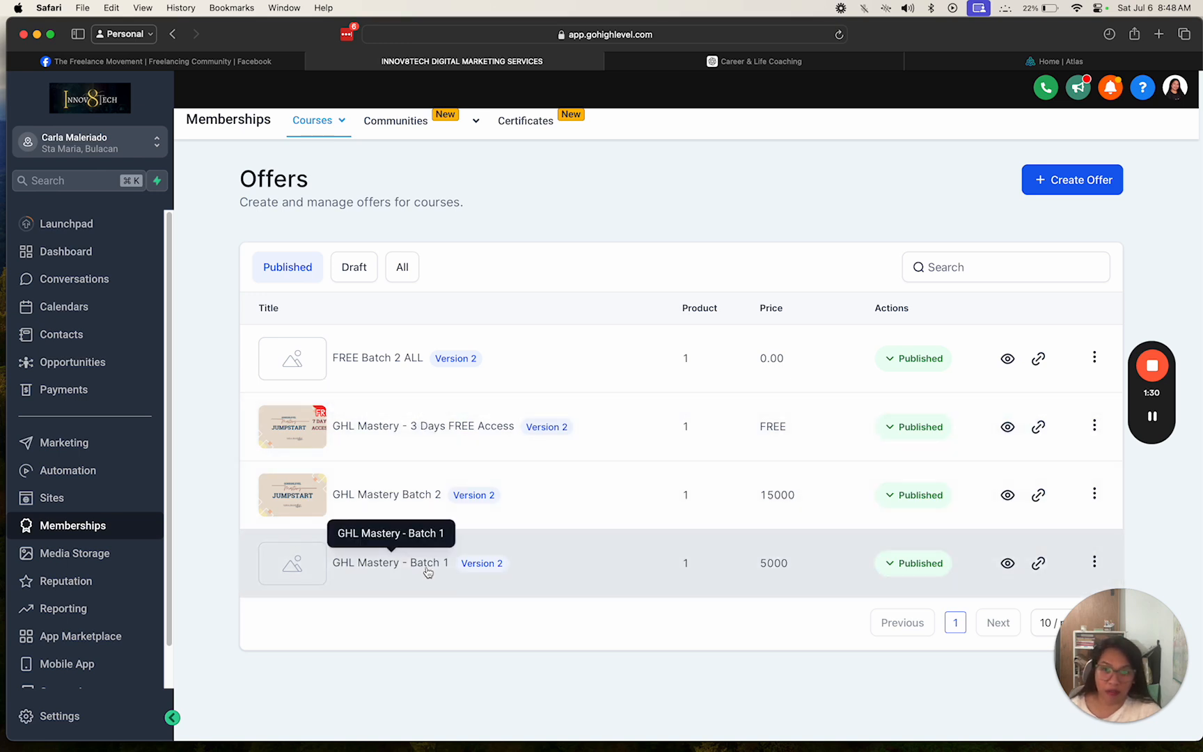
left_click(578, 381)
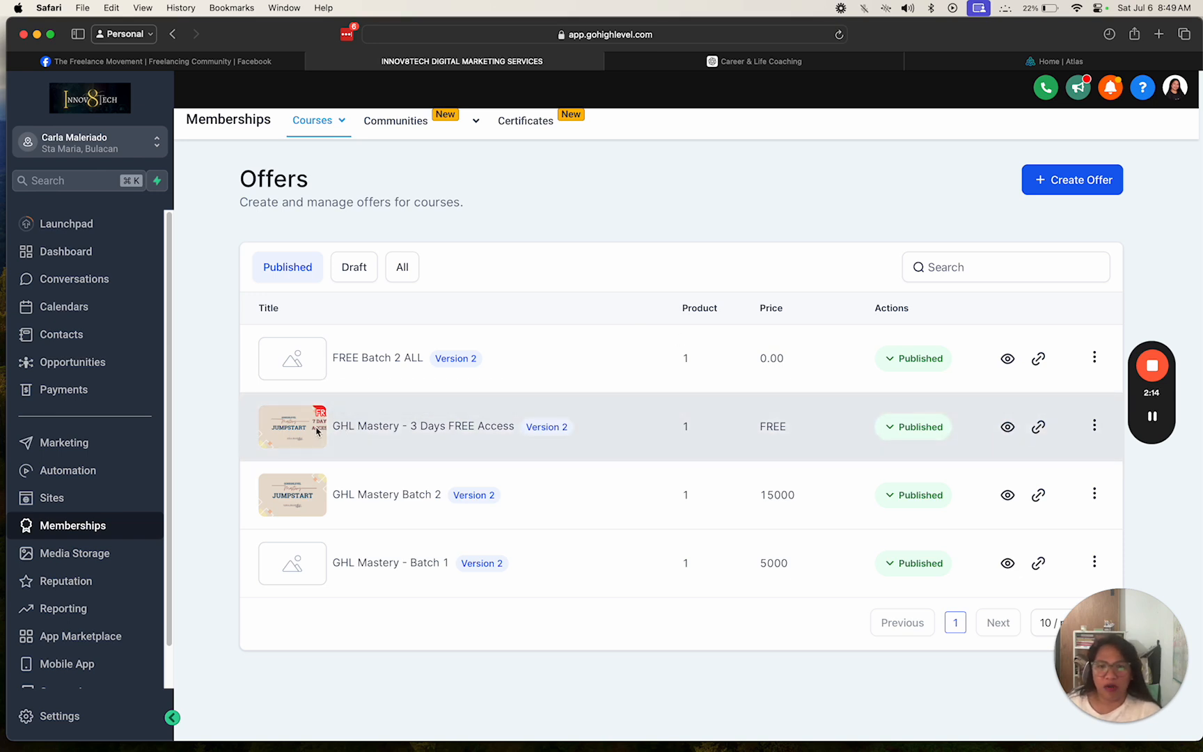
Open the GHL Mastery - 3 Days FREE Access offer for editing, check its additional actions and upsell page, and return to the offers
left_click(1094, 426)
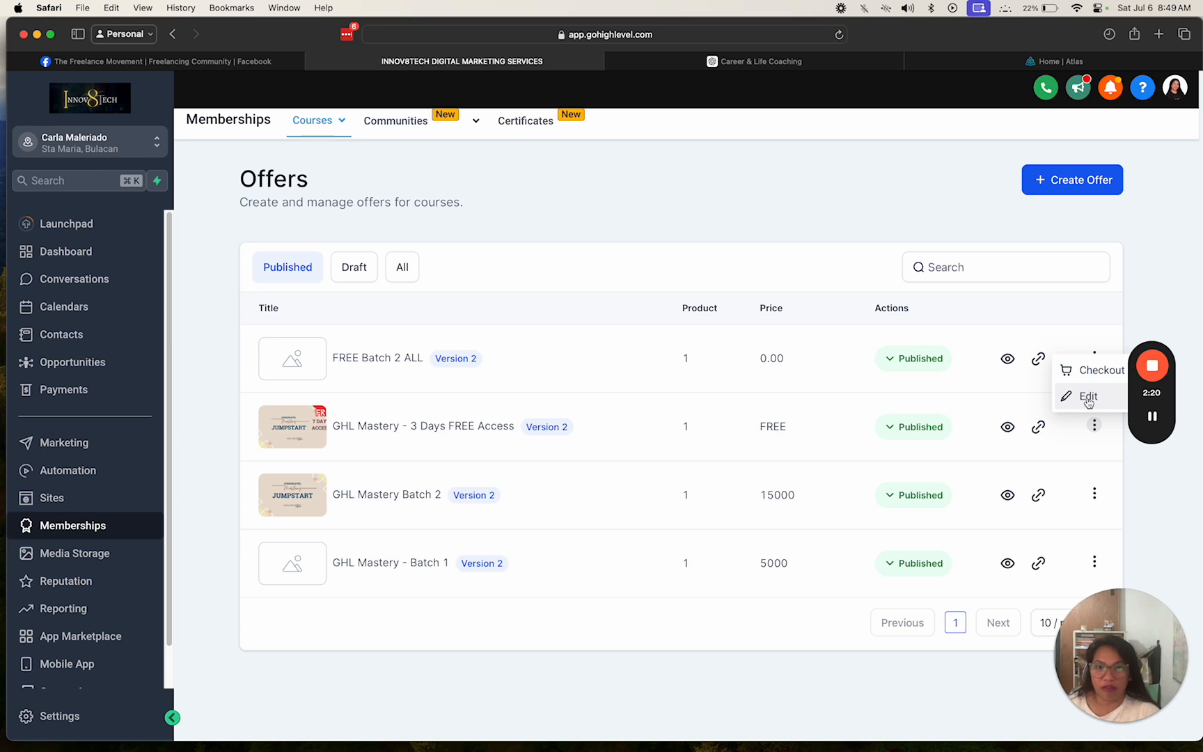
left_click(1088, 397)
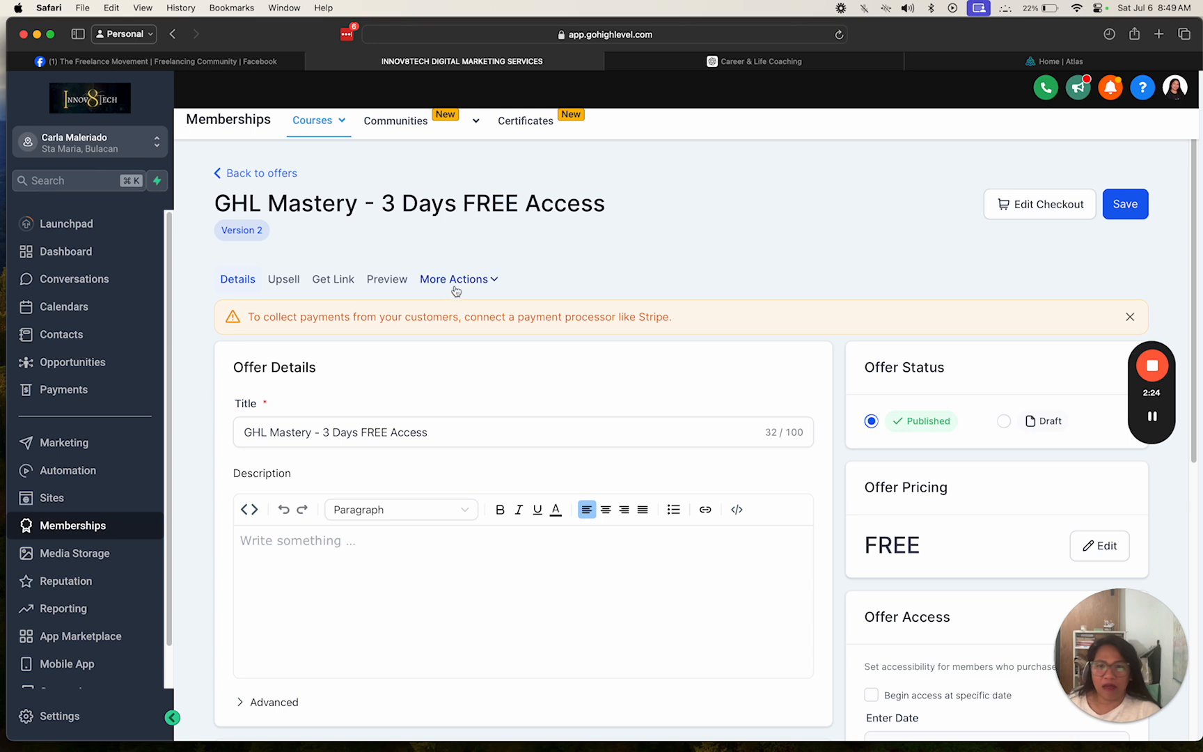
left_click(457, 280)
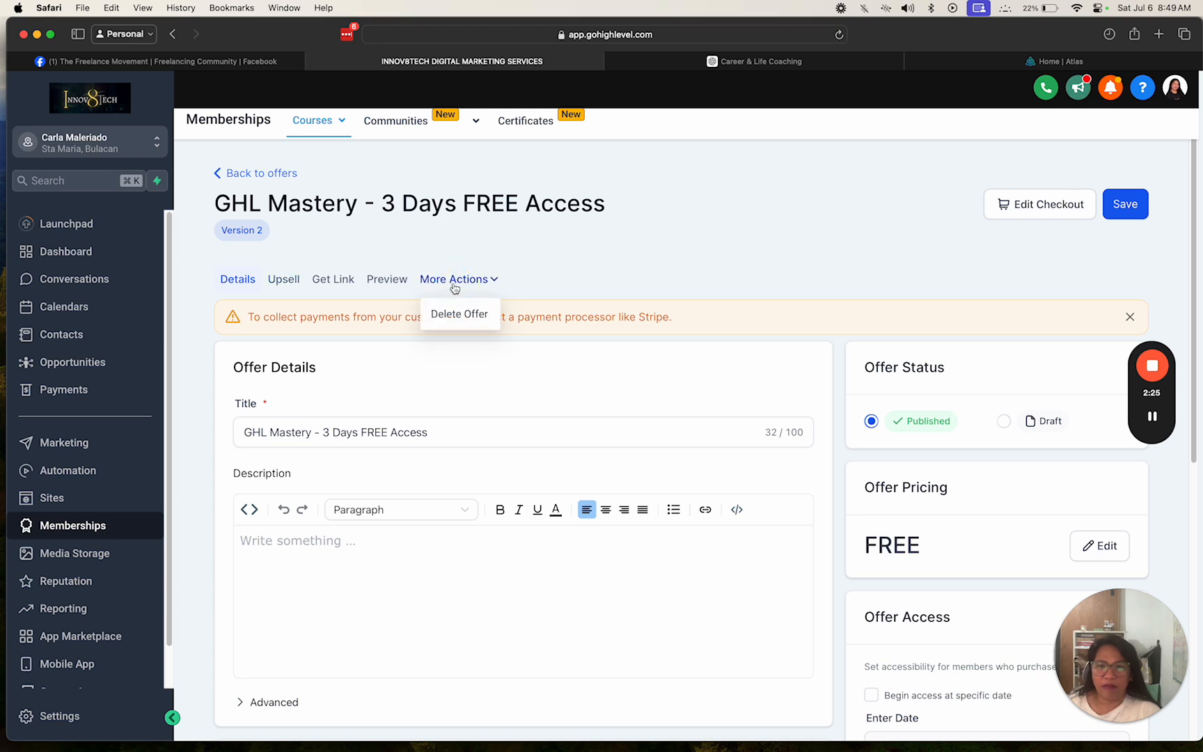
left_click(300, 279)
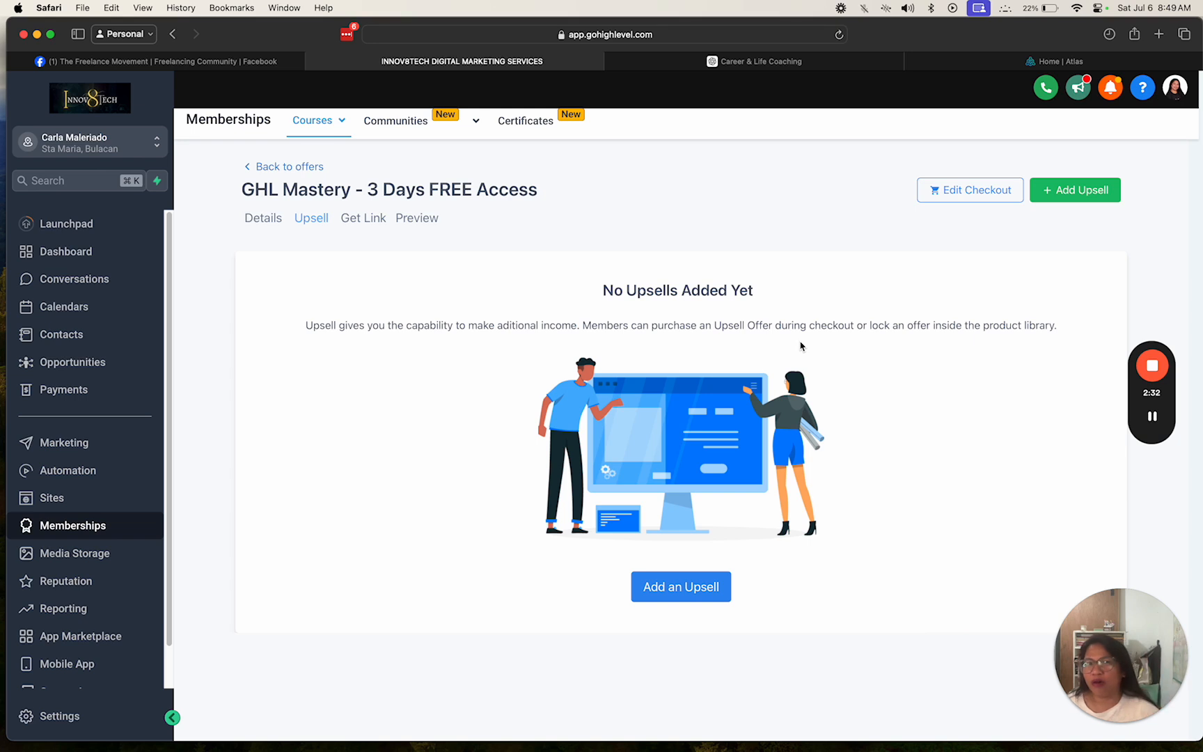
left_click(281, 167)
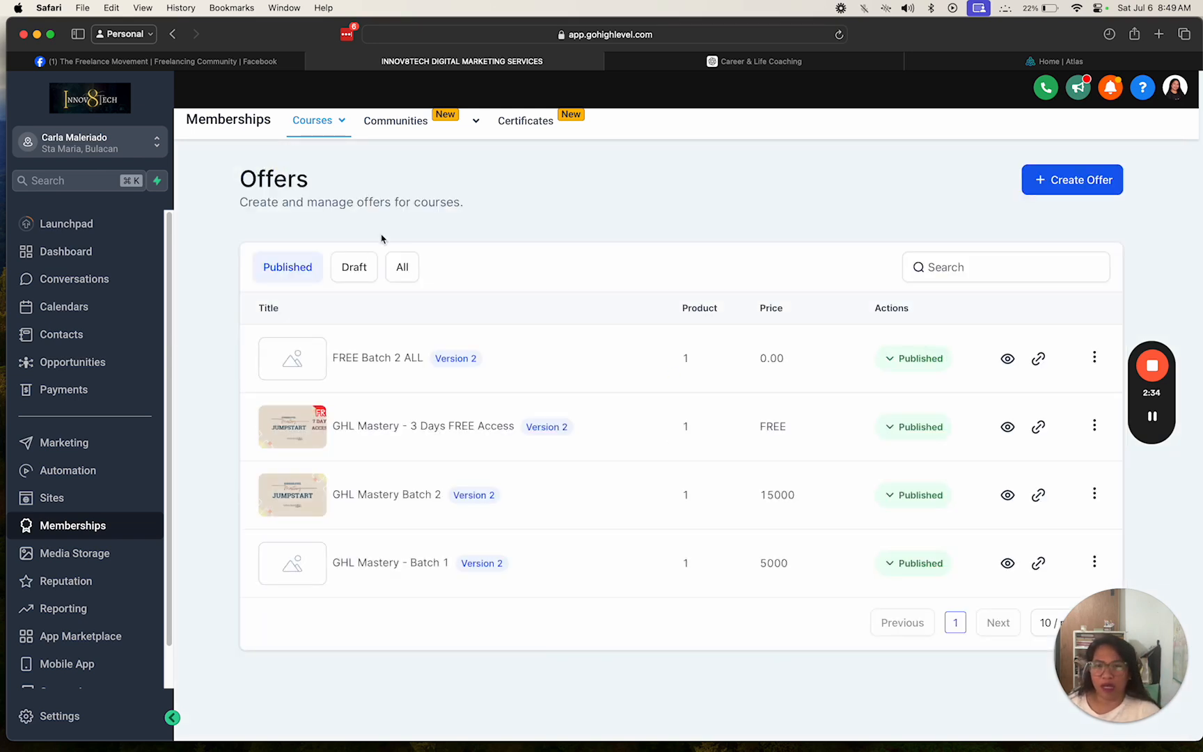
Go to the course products and open a preview of FREE GHL Mastery JUMPSTART
left_click(1093, 427)
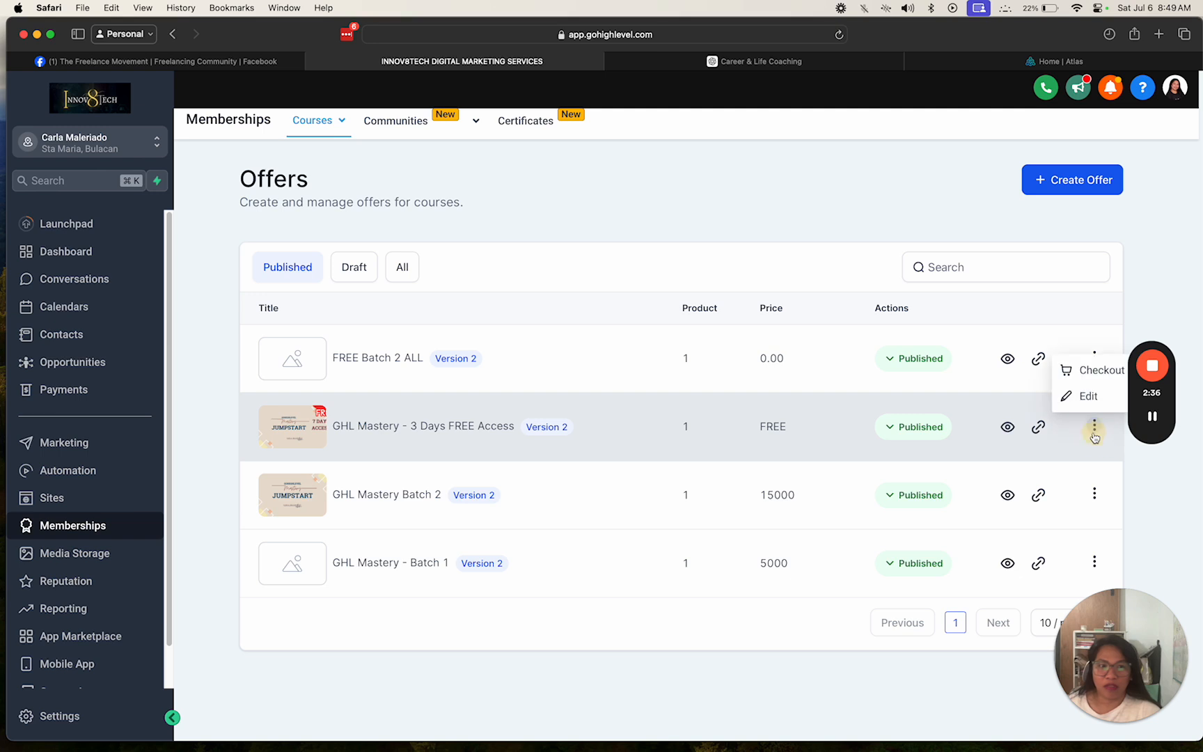
mouse_move(312, 119)
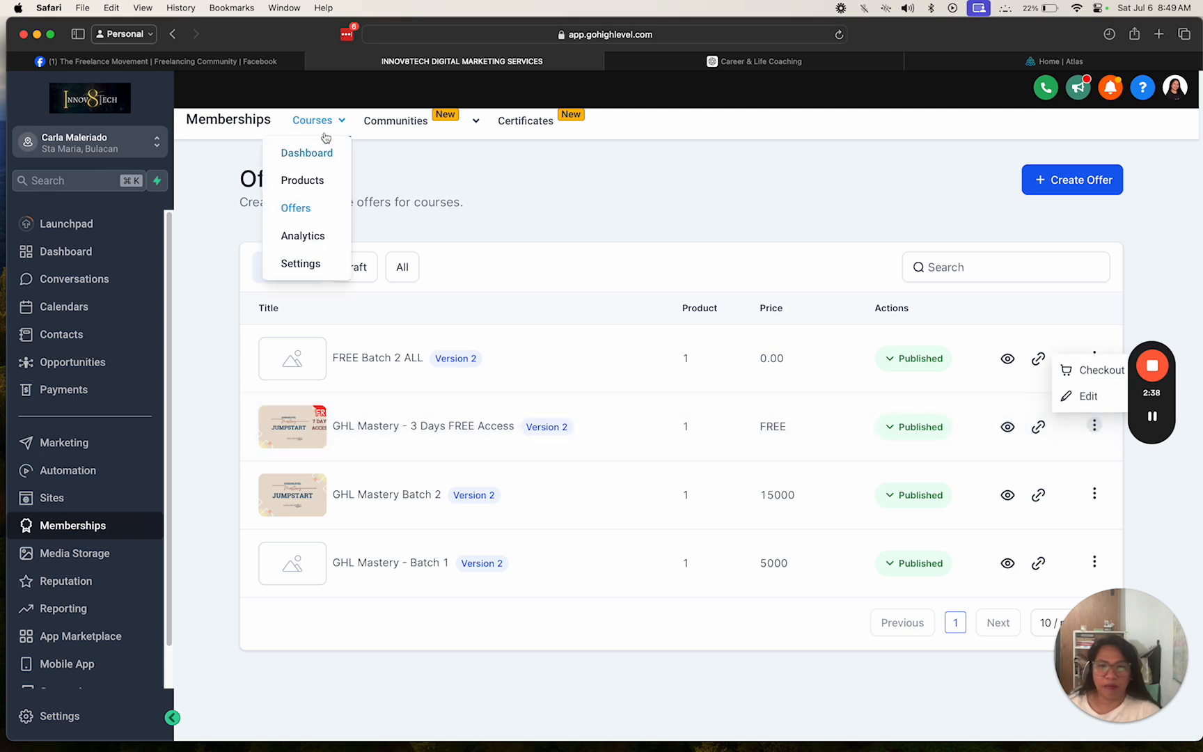
left_click(303, 180)
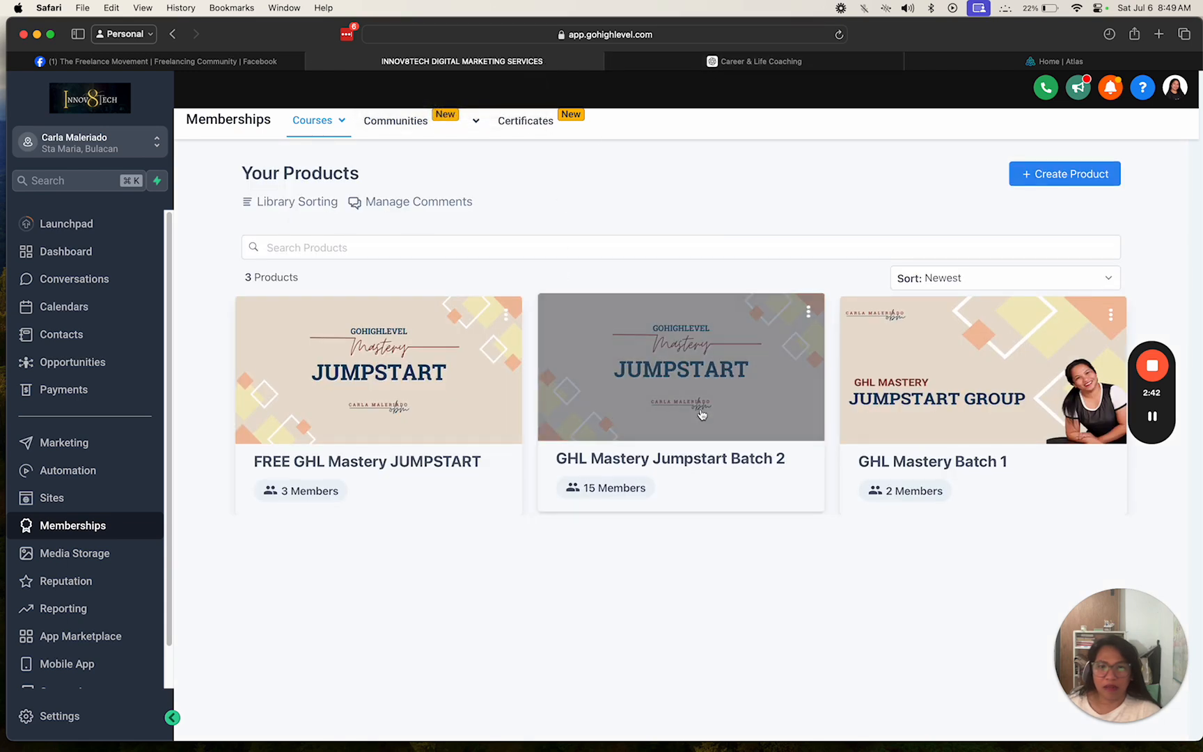
left_click(506, 313)
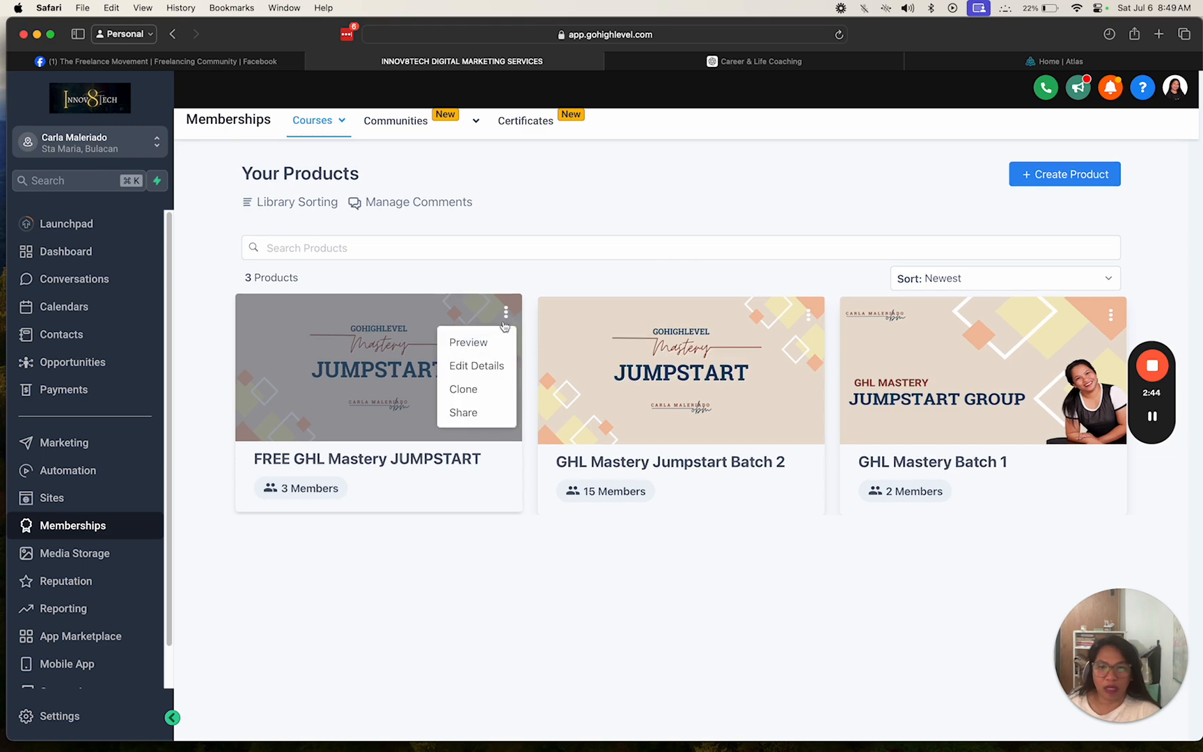
left_click(490, 342)
Go back from the product preview to the list of course offers
left_click(415, 63)
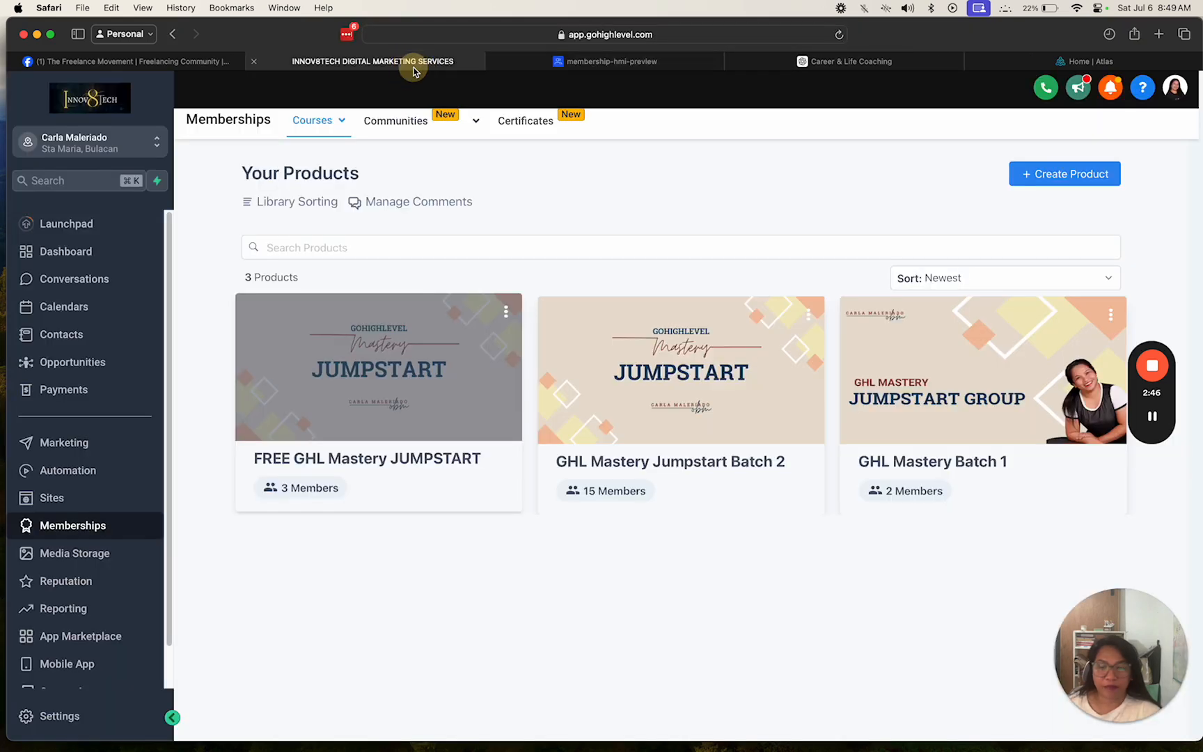
mouse_move(427, 133)
mouse_move(306, 133)
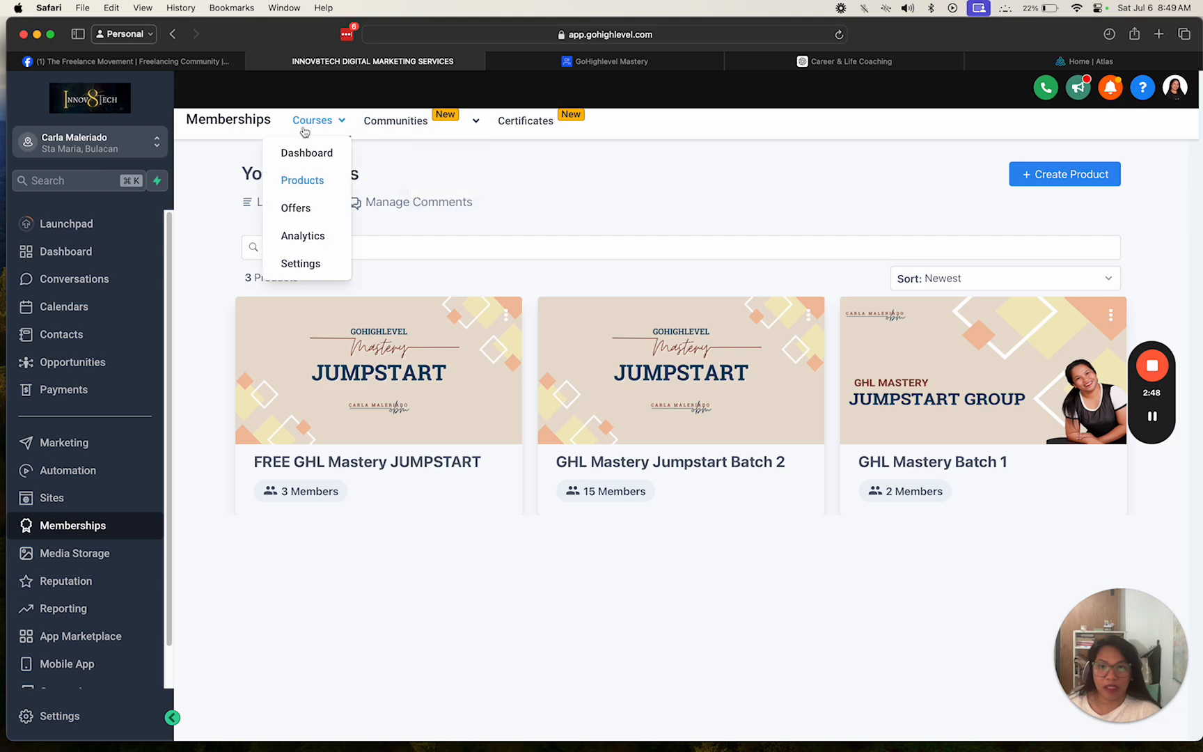
left_click(308, 210)
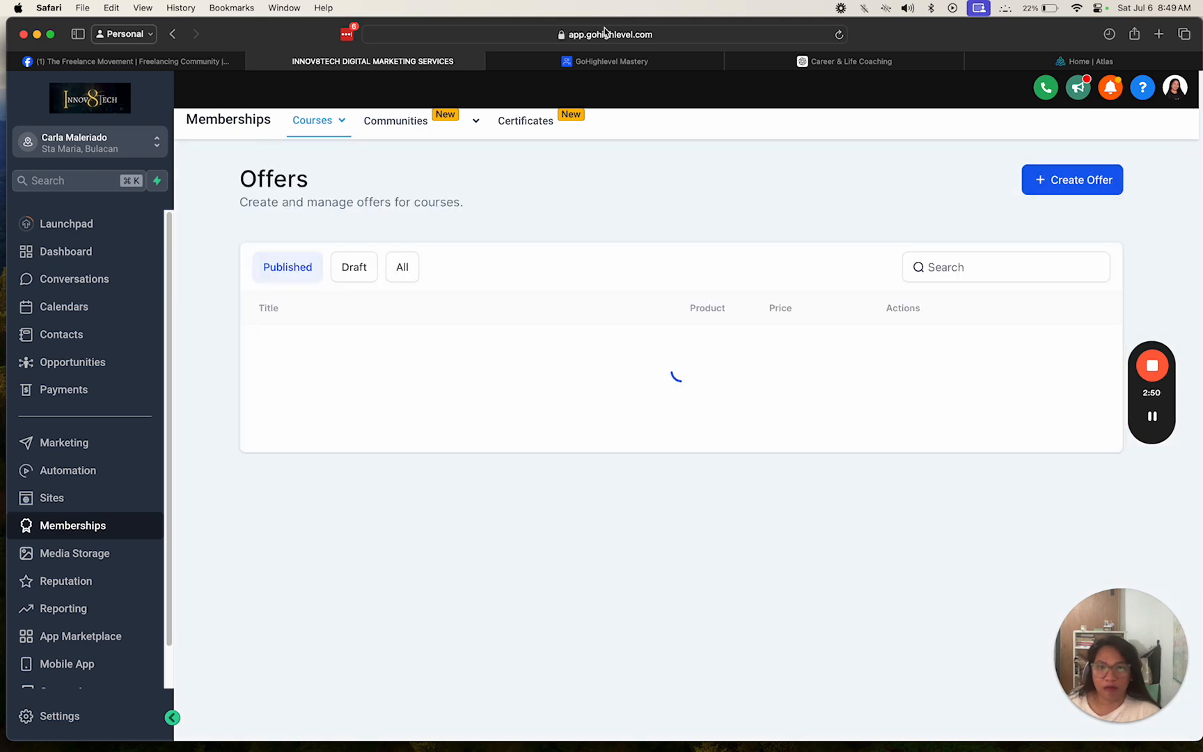
Look over the FREE GHL Mastery JUMPSTART course preview and go back to the offers page
left_click(622, 61)
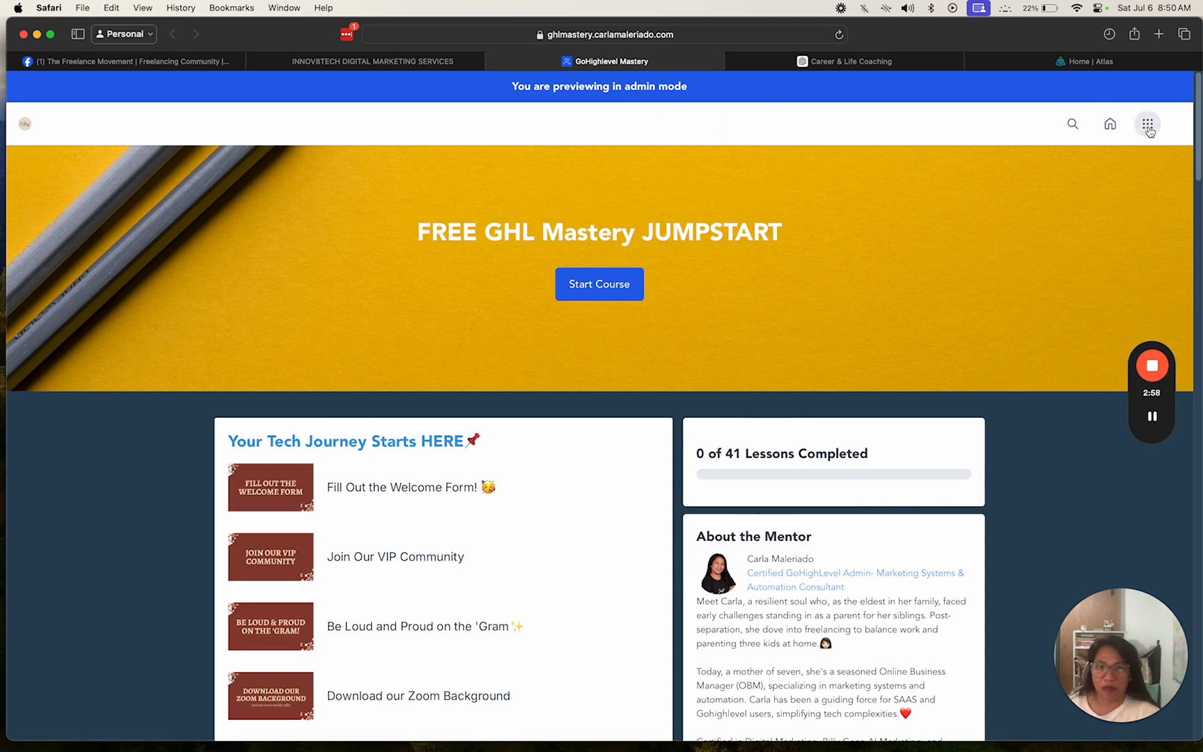
scroll(742, 269, "down", 6)
scroll(742, 269, "up", 6)
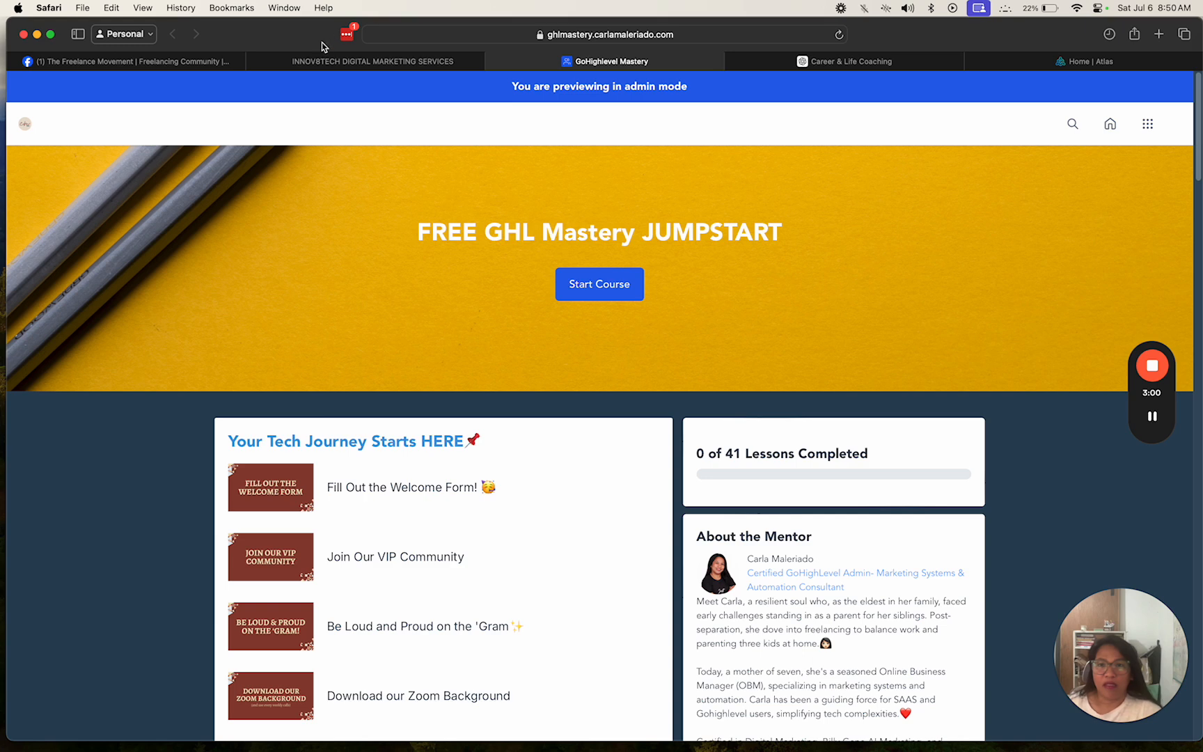
left_click(345, 61)
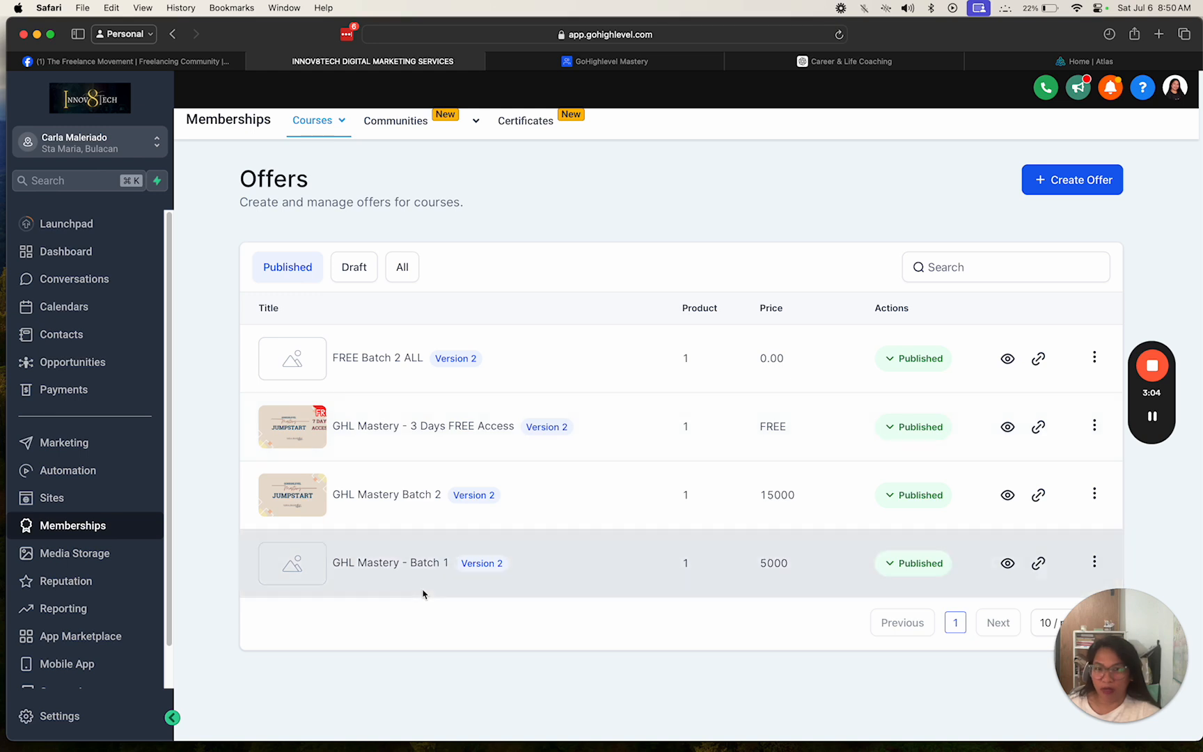
Open the upsell page of the GHL Mastery - 3 Days FREE Access offer and start adding an upsell
left_click(1094, 426)
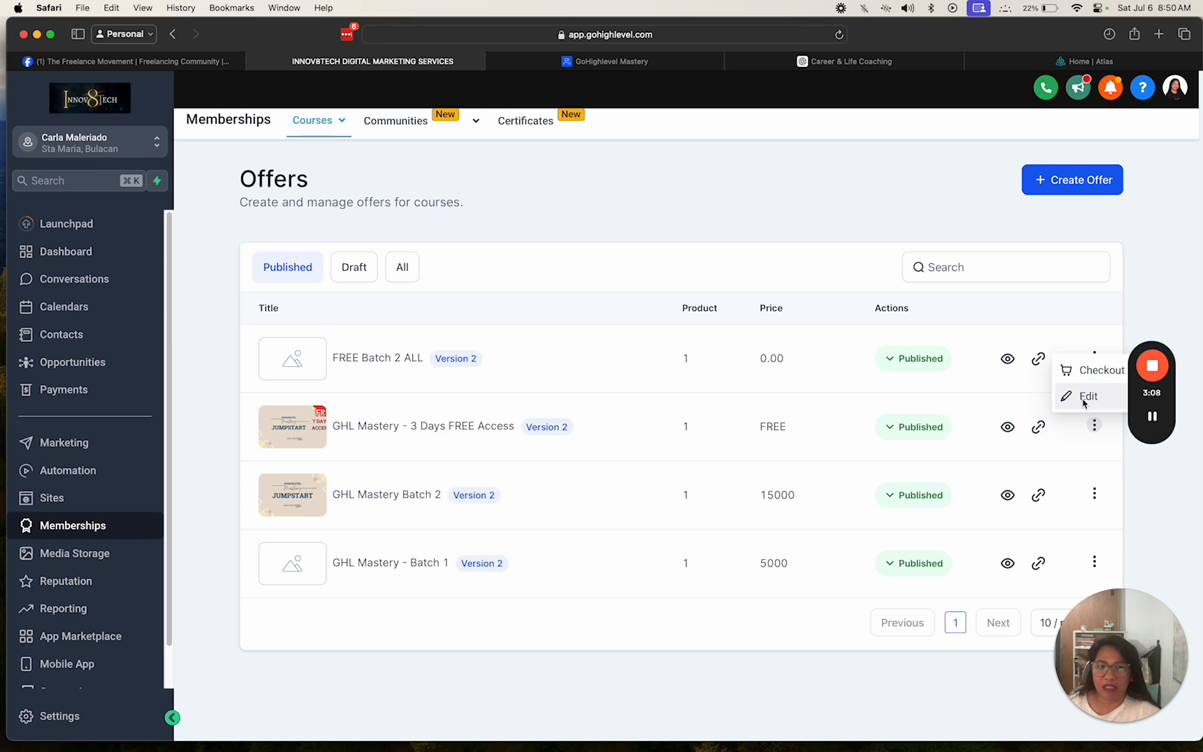
left_click(1083, 397)
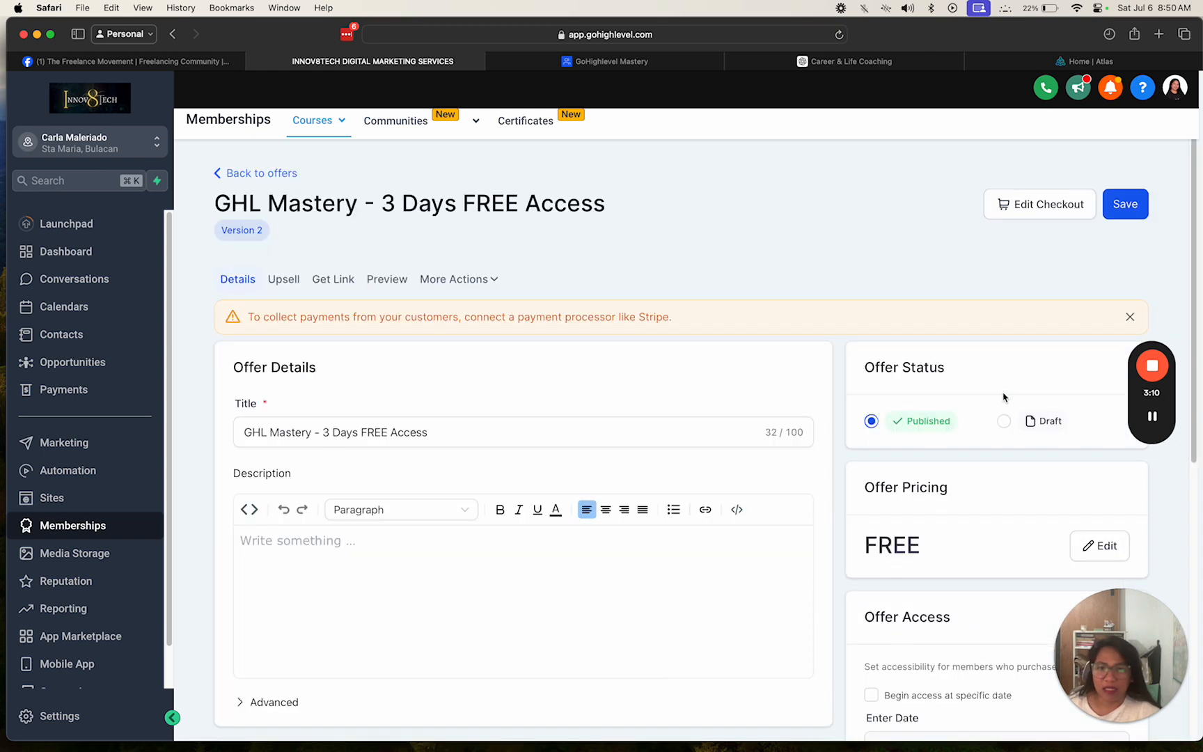
left_click(275, 281)
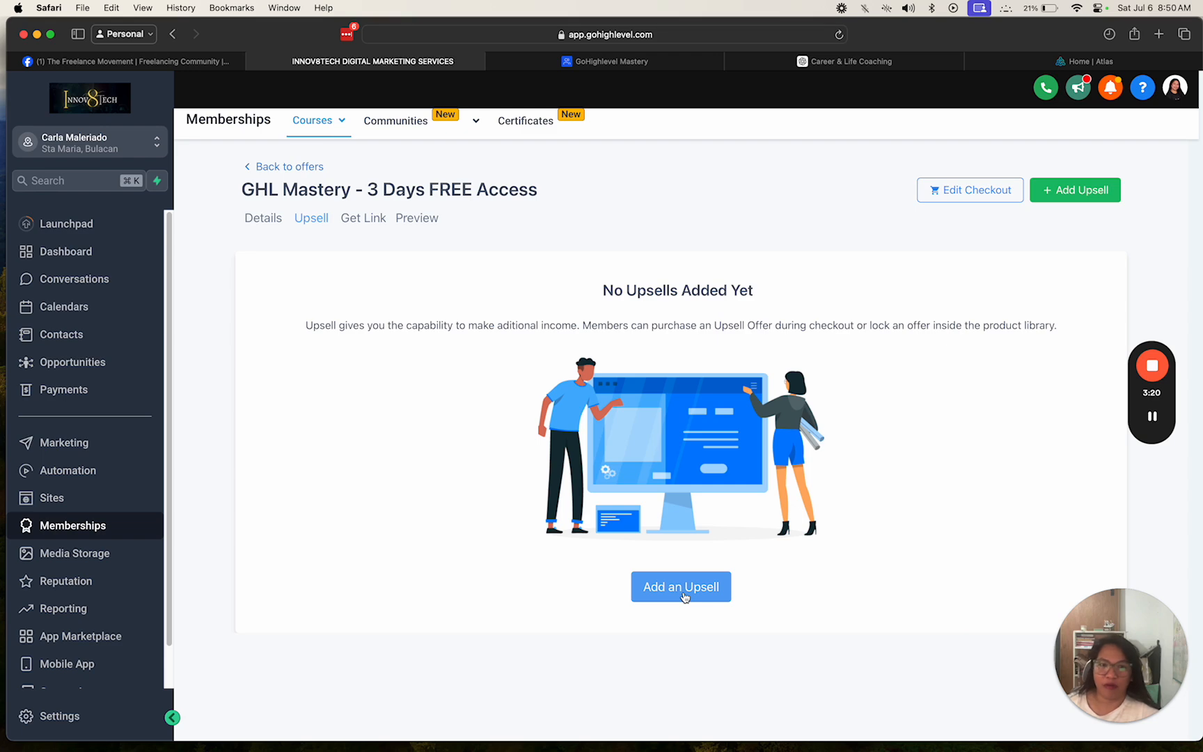
left_click(684, 595)
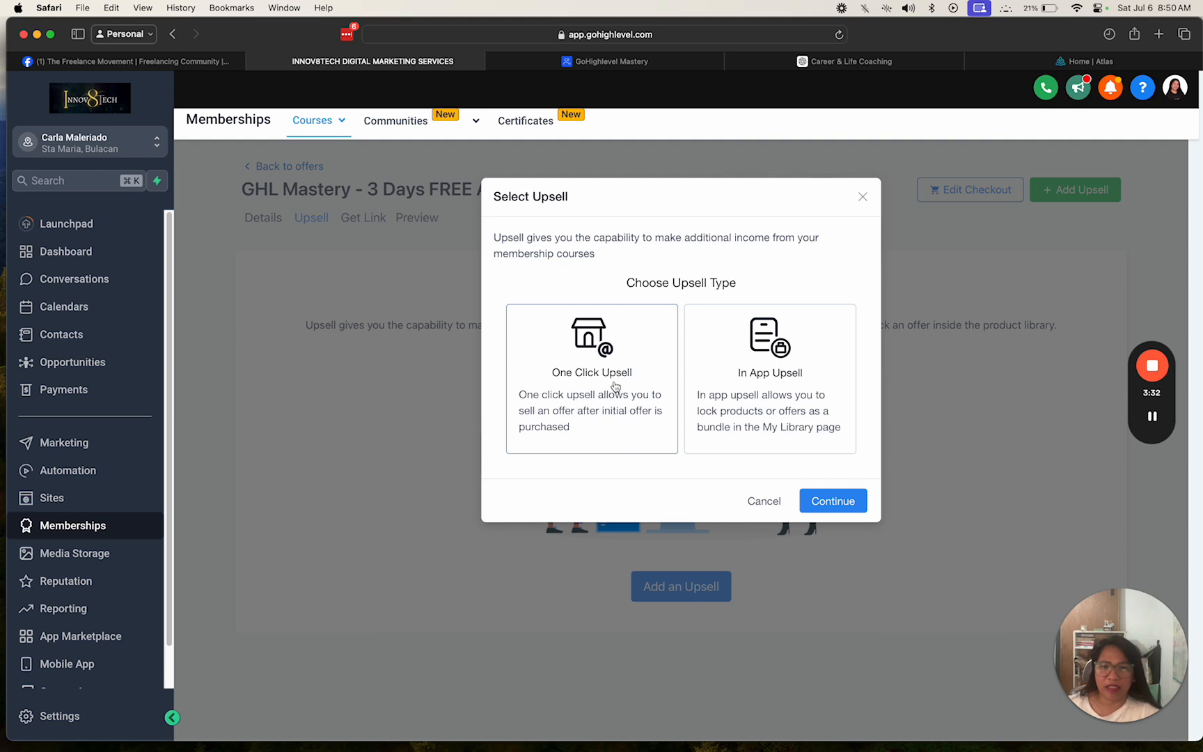
left_click_drag(497, 231, 587, 256)
left_click(589, 259)
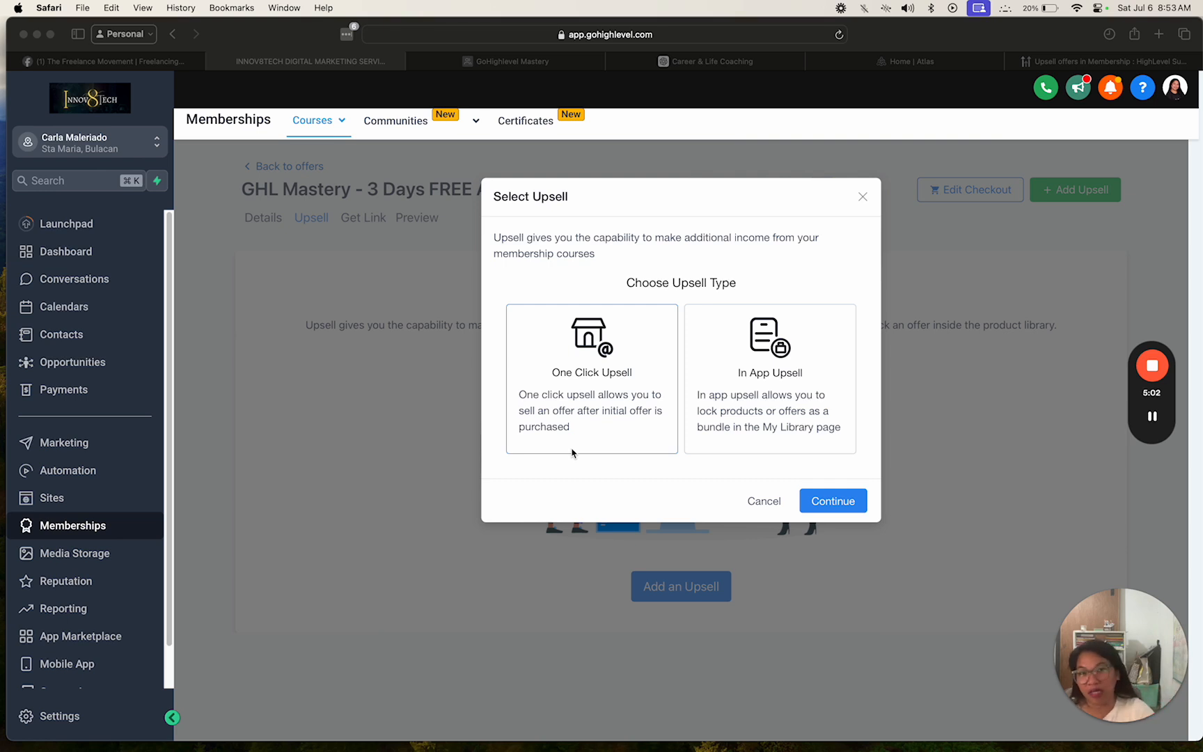
Choose the In App Upsell type and add GHL Mastery Batch 2 as the upsell offer
left_click(781, 419)
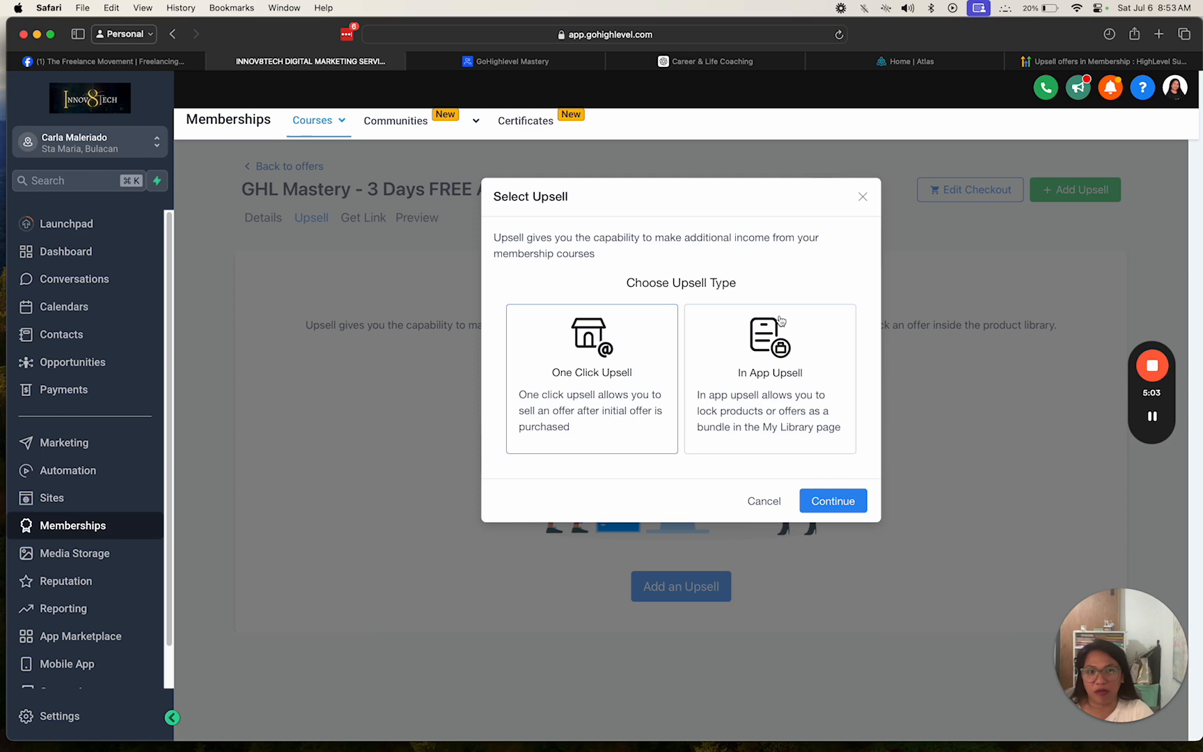
left_click(764, 380)
left_click(839, 503)
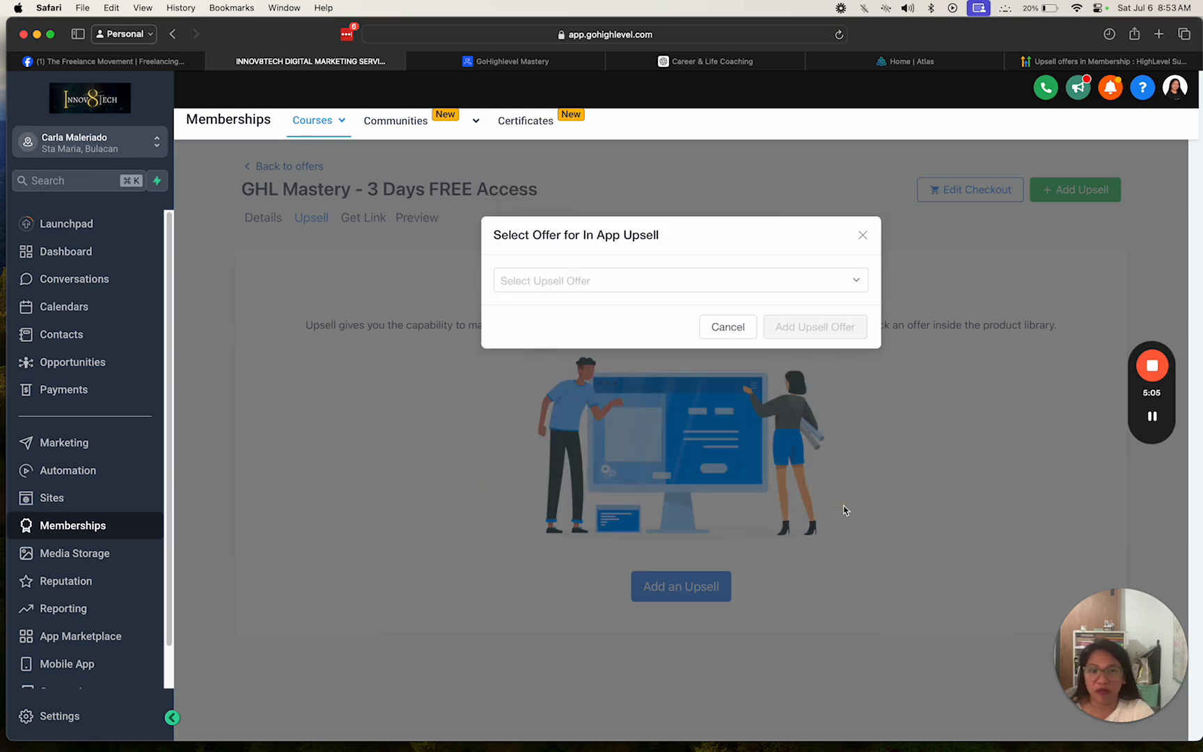
left_click(631, 280)
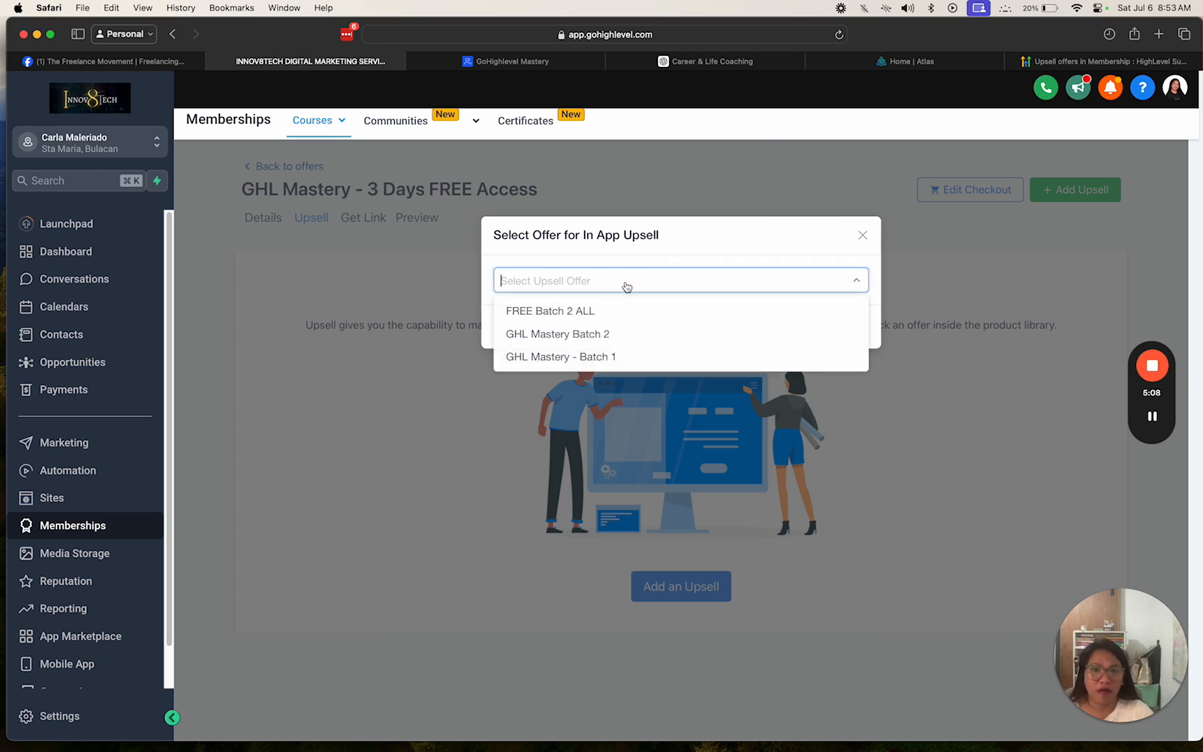
left_click(616, 335)
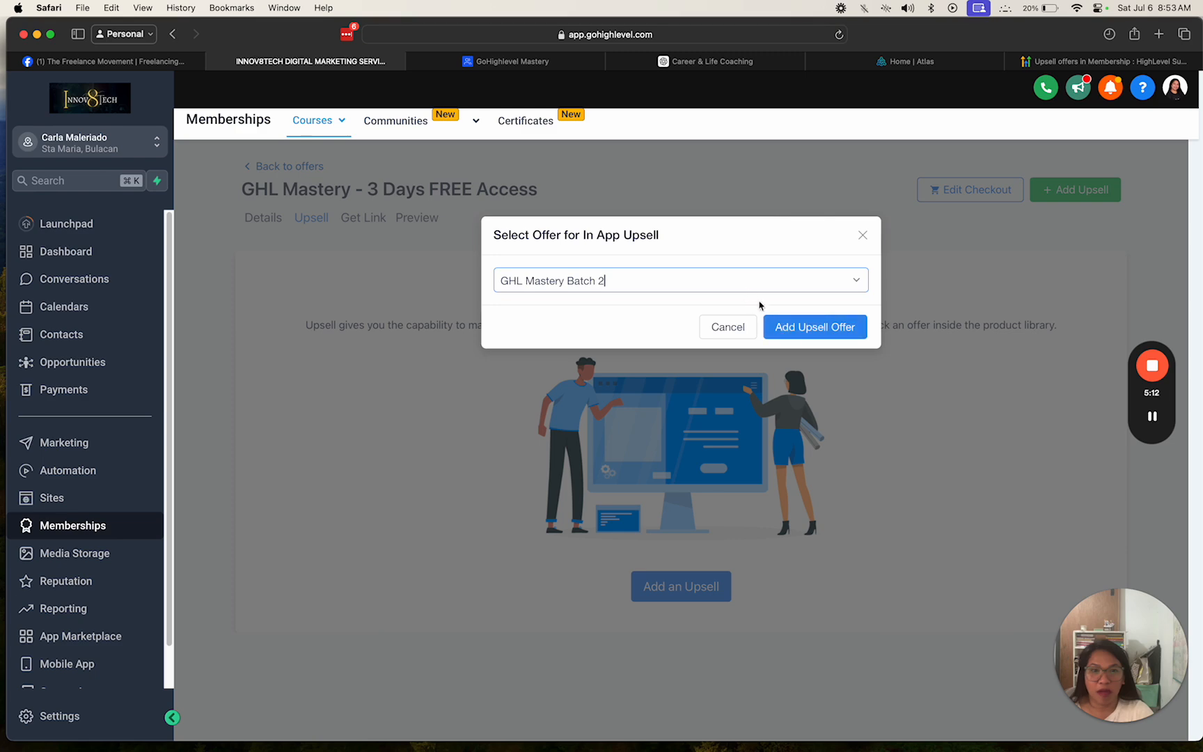
left_click(821, 339)
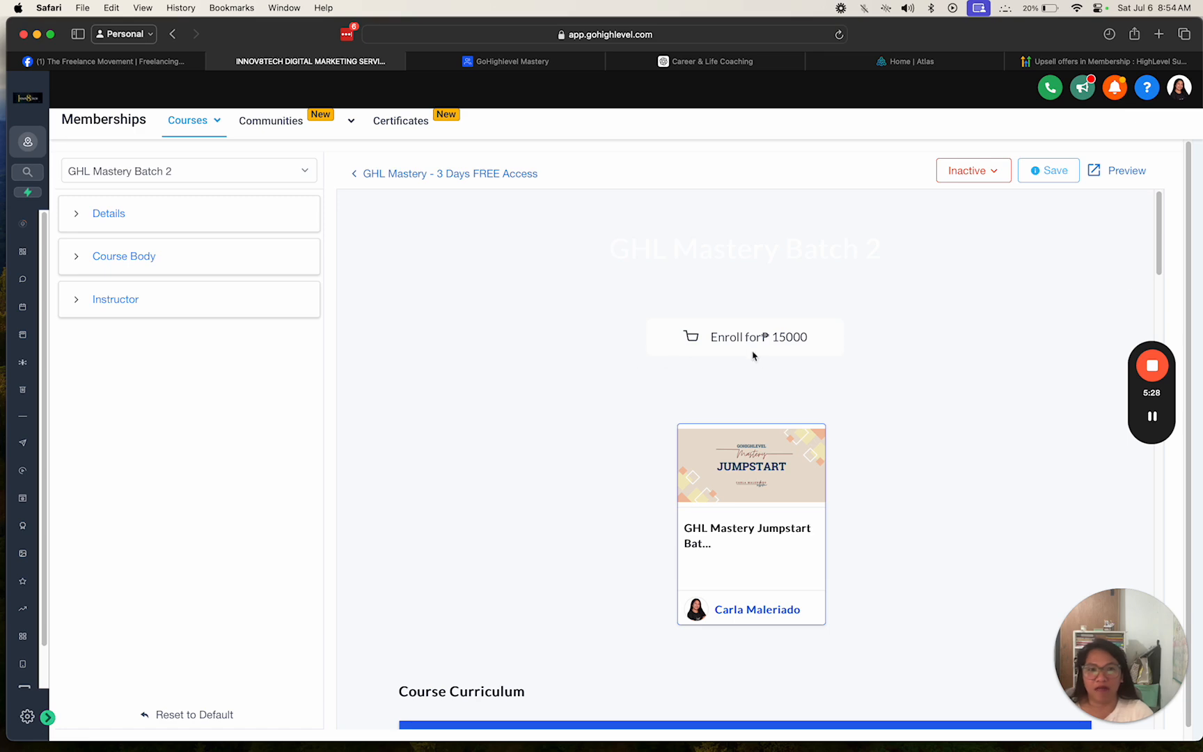
Review the upsell page's curriculum and mentor sections, then expand Details to examine the title, subtitle, banner and purchase button settings
scroll(741, 648, "down", 15)
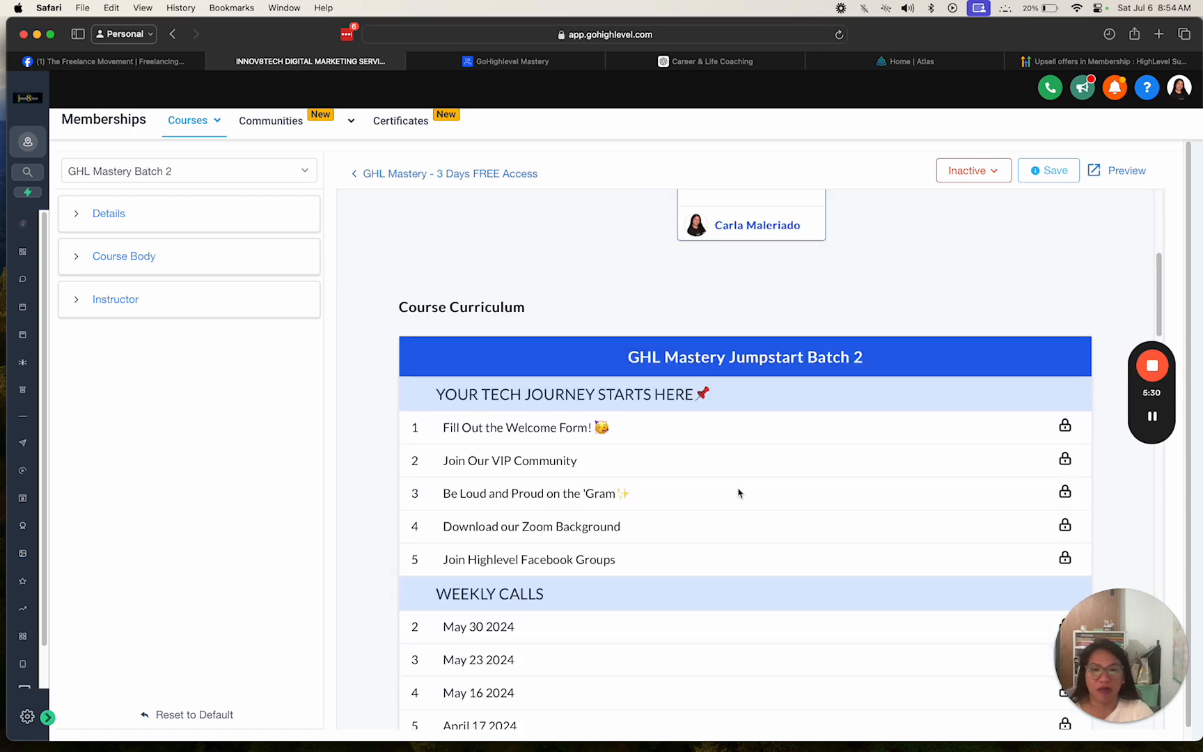
scroll(752, 504, "down", 20)
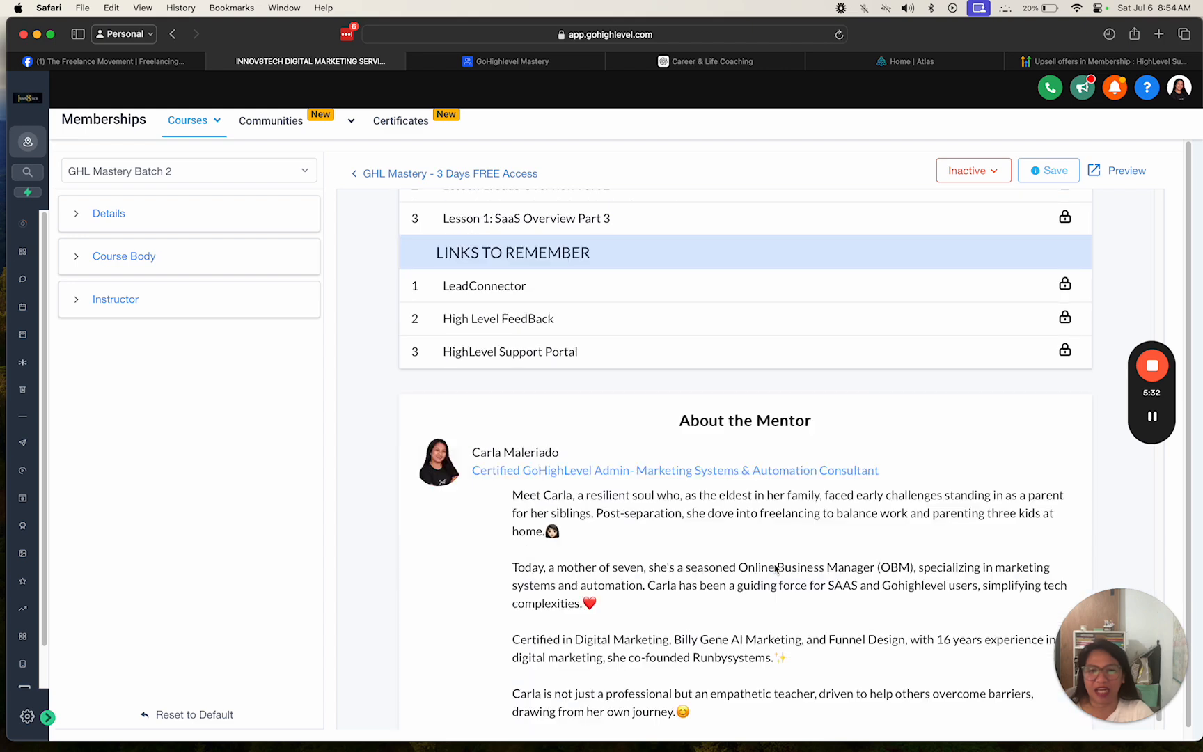
scroll(775, 568, "up", 20)
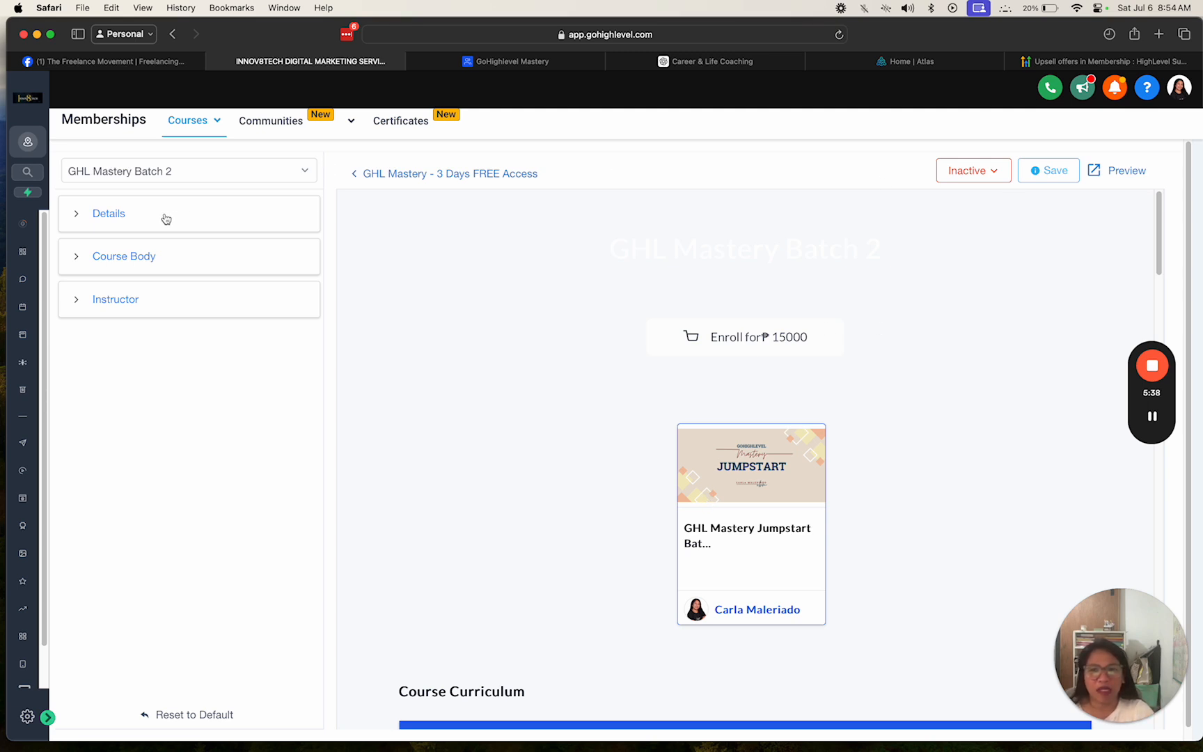
left_click(129, 217)
scroll(215, 294, "down", 1)
scroll(201, 306, "down", 4)
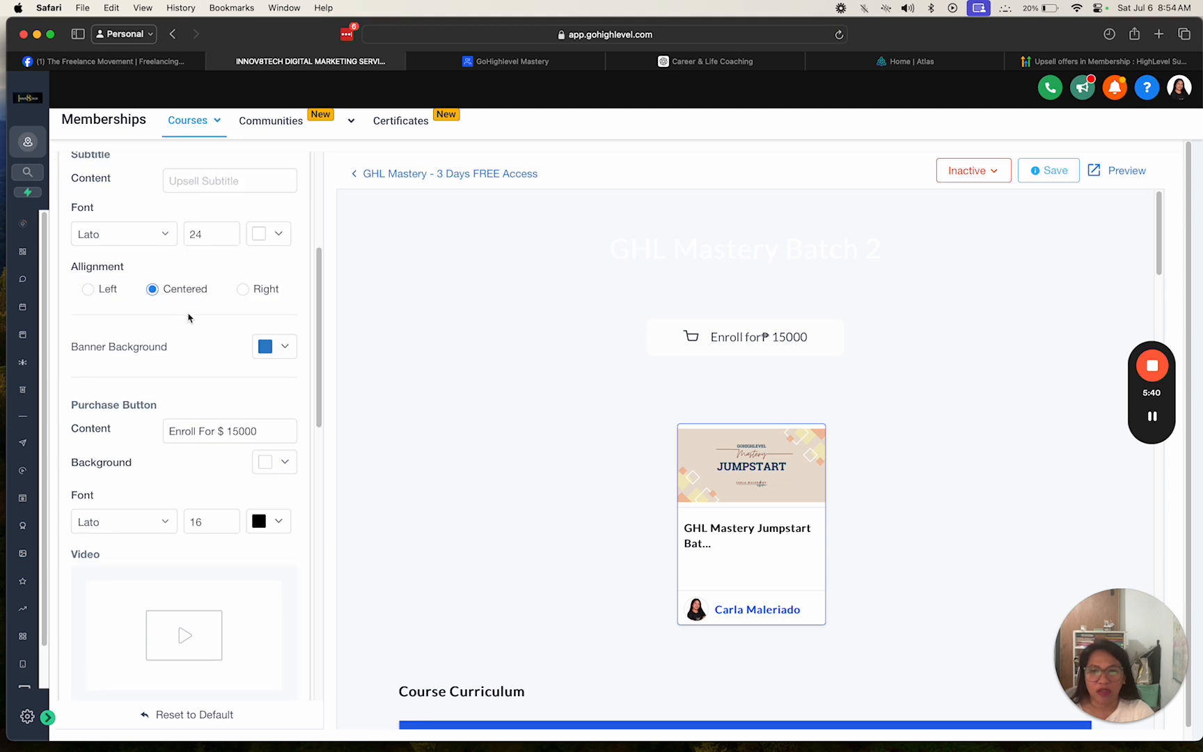
scroll(185, 330, "up", 5)
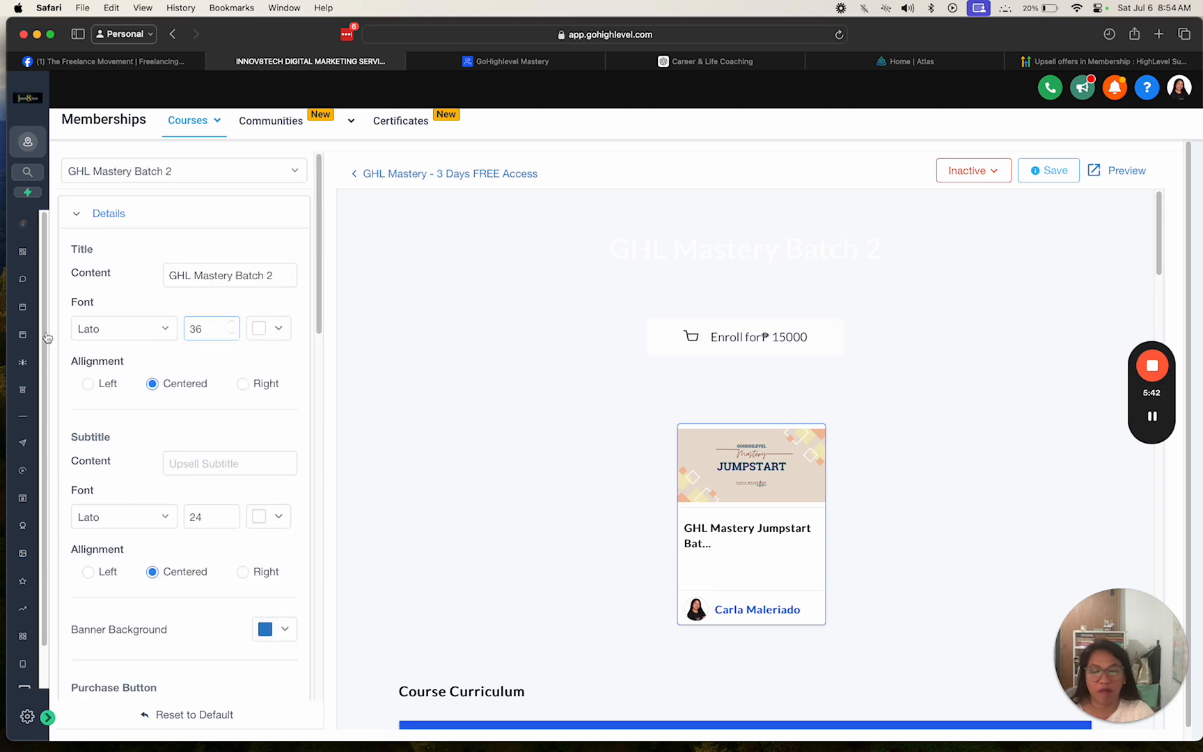
Examine the remaining Details settings of the upsell page, including the image, description and background, then collapse the section
scroll(188, 330, "down", 8)
scroll(186, 327, "up", 2)
scroll(185, 332, "down", 10)
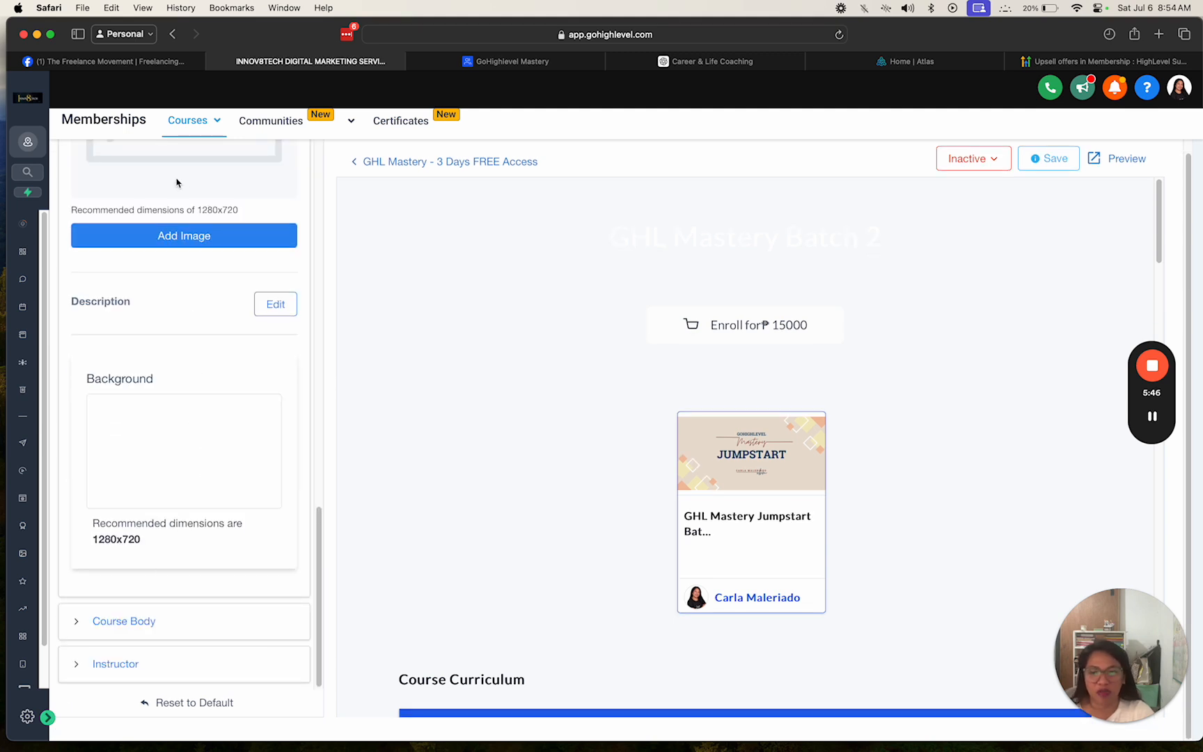
scroll(178, 184, "up", 10)
left_click(101, 214)
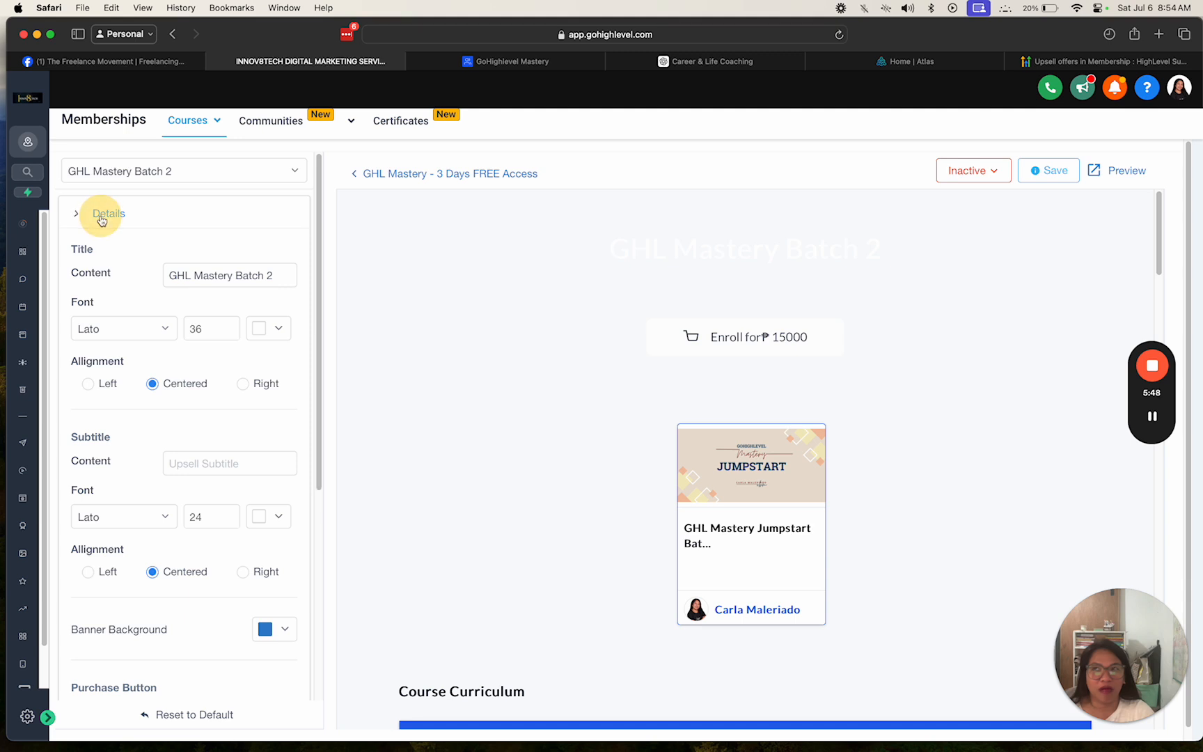
Look through the Course Body settings, check the Instructor section, and review the upsell page's course curriculum
left_click(127, 257)
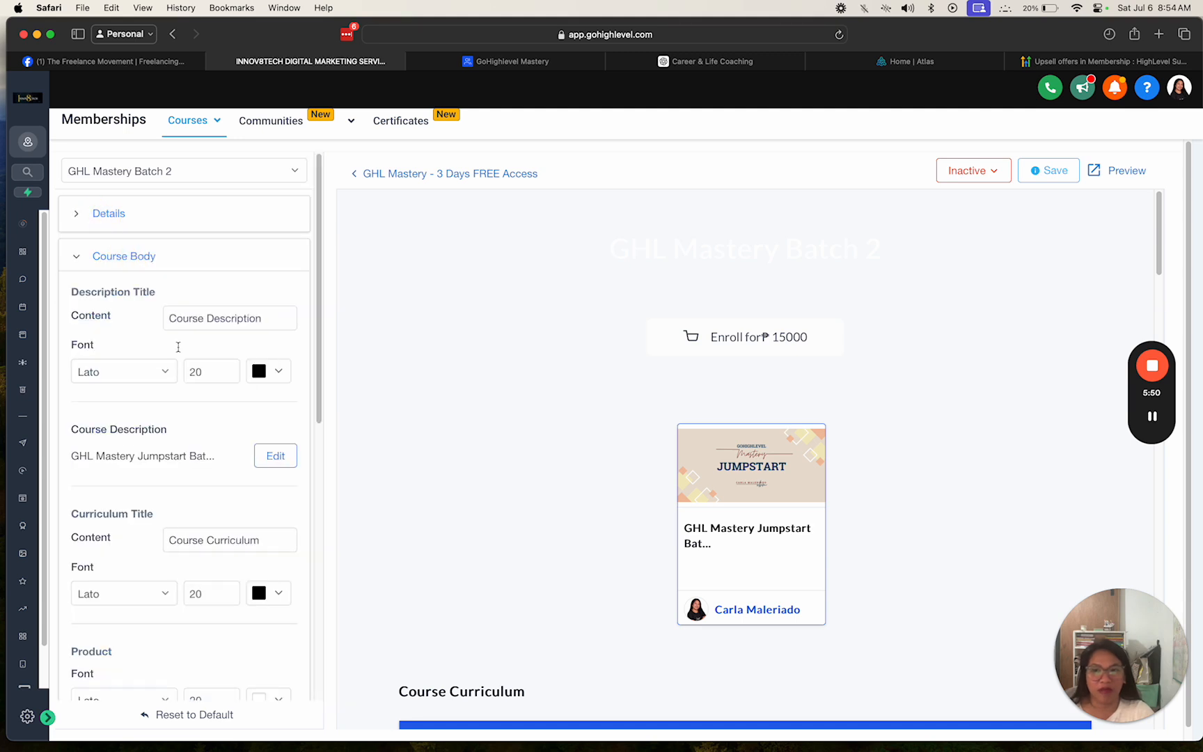
scroll(179, 351, "down", 10)
scroll(182, 360, "up", 10)
left_click(121, 259)
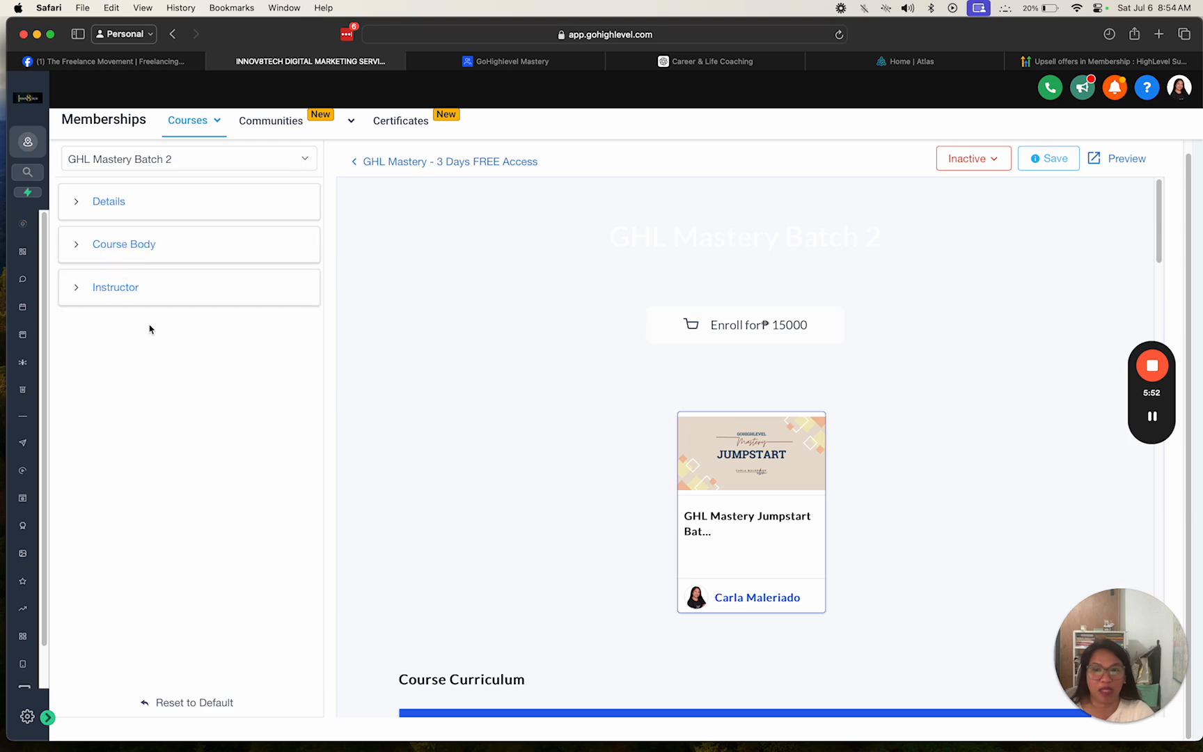
left_click(126, 290)
left_click(127, 292)
scroll(664, 392, "down", 15)
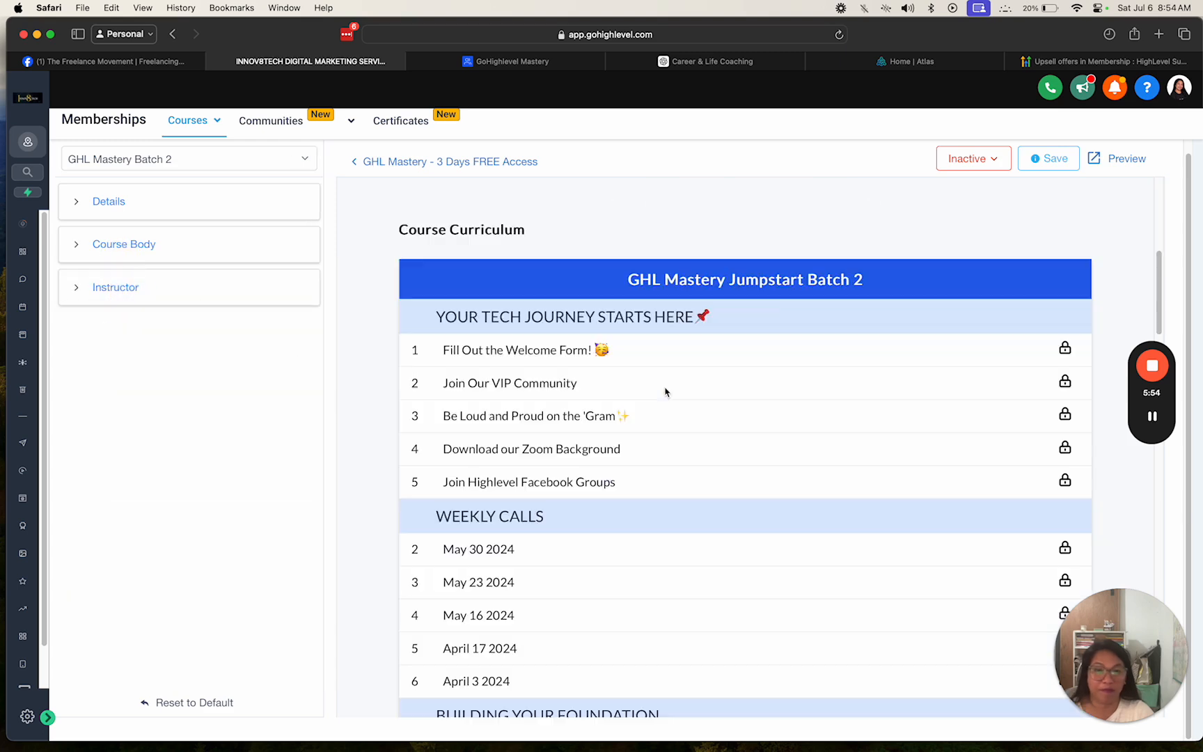
scroll(693, 398, "up", 15)
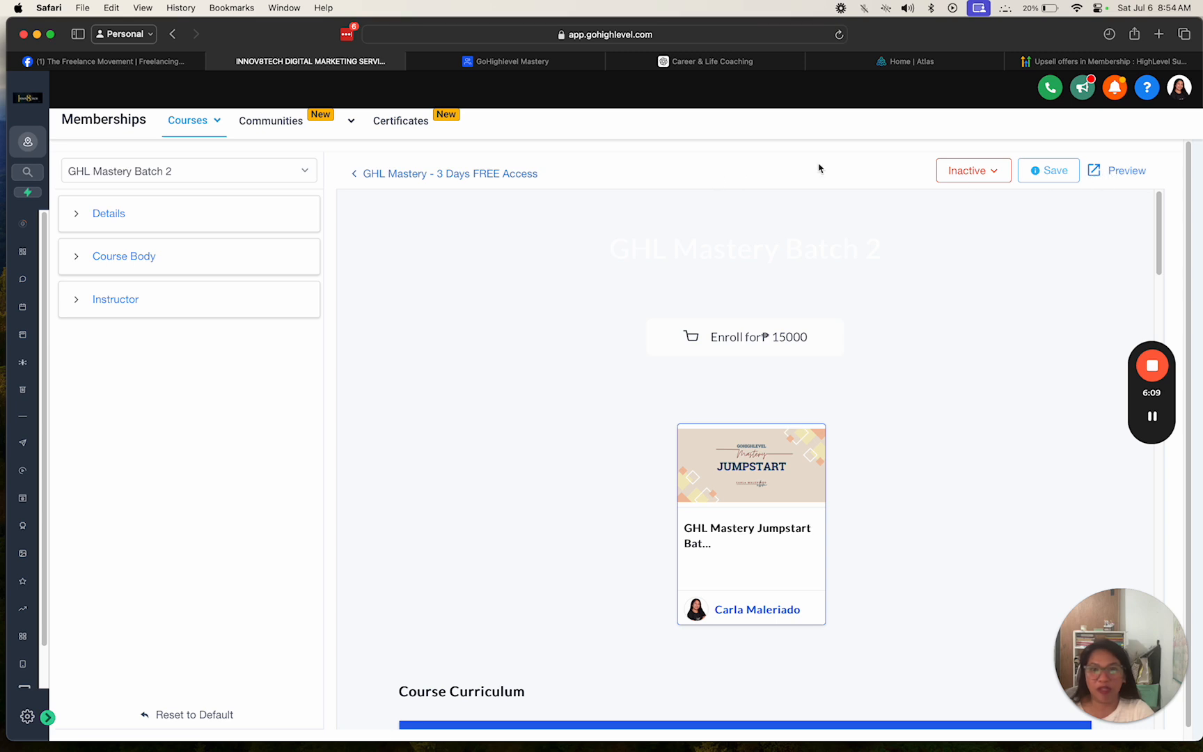
Preview the GHL Mastery Batch 2 upsell page, look through its content, and close the preview
left_click(1098, 173)
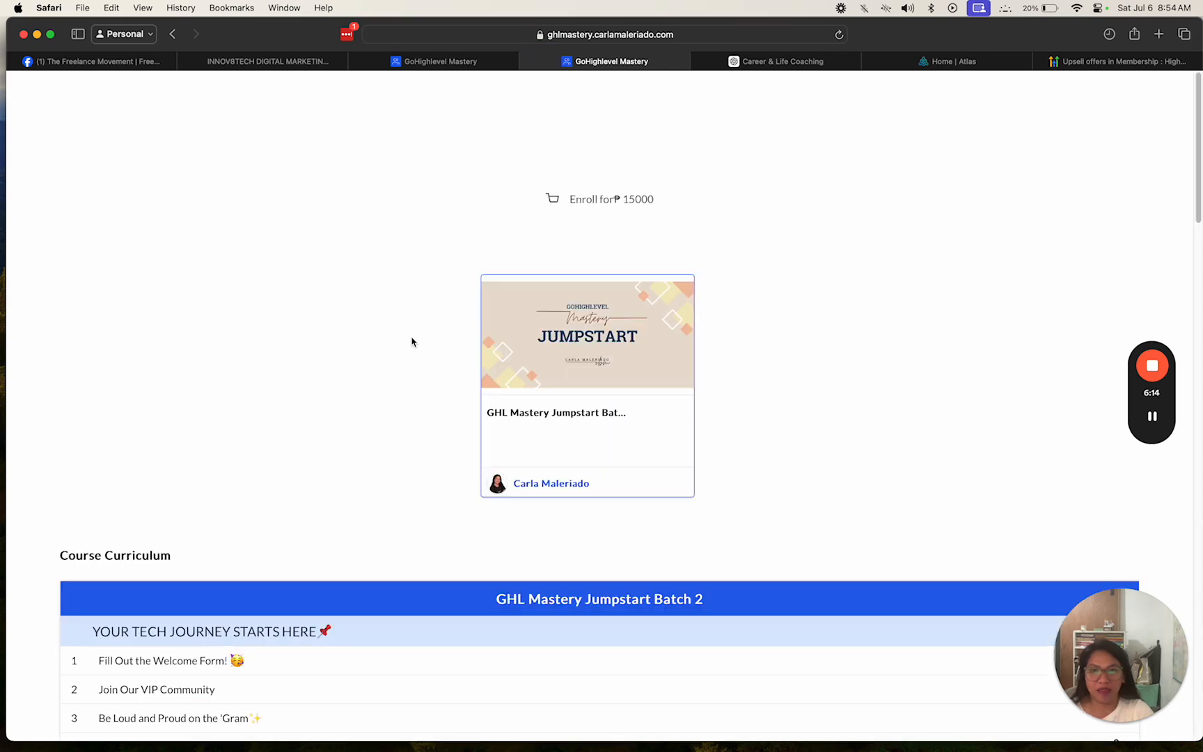
scroll(639, 269, "down", 15)
scroll(642, 271, "down", 5)
scroll(645, 275, "up", 20)
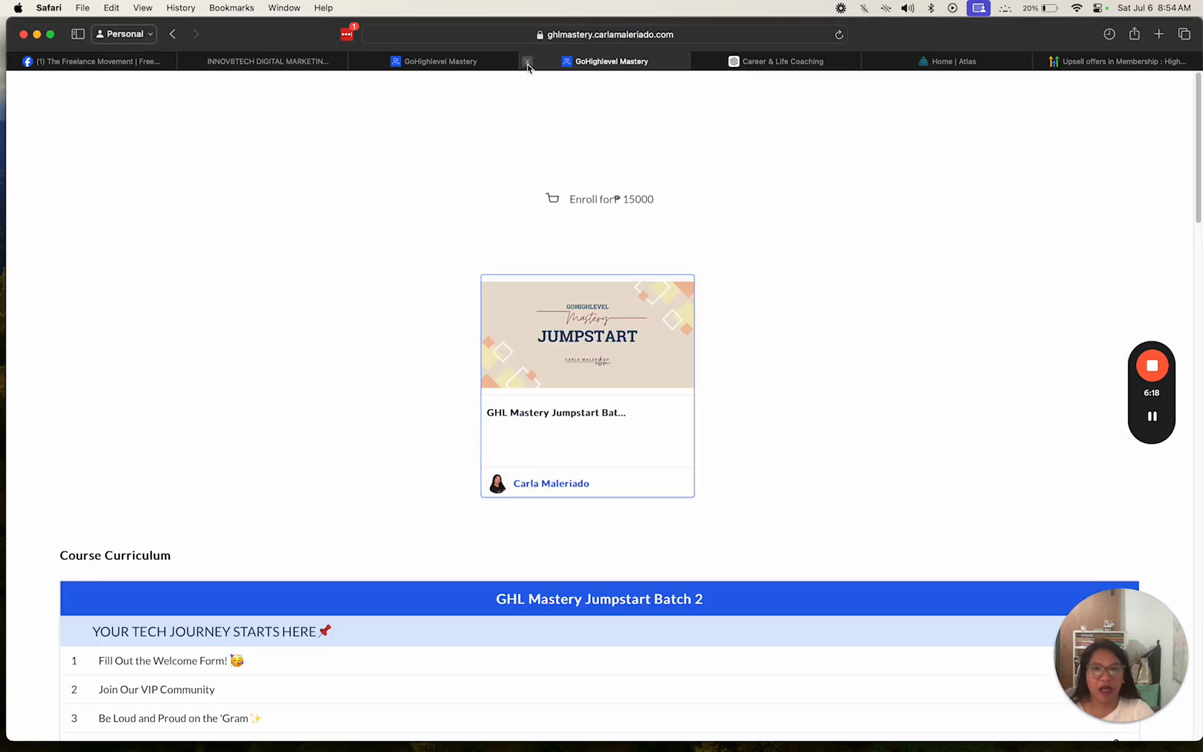
left_click(527, 63)
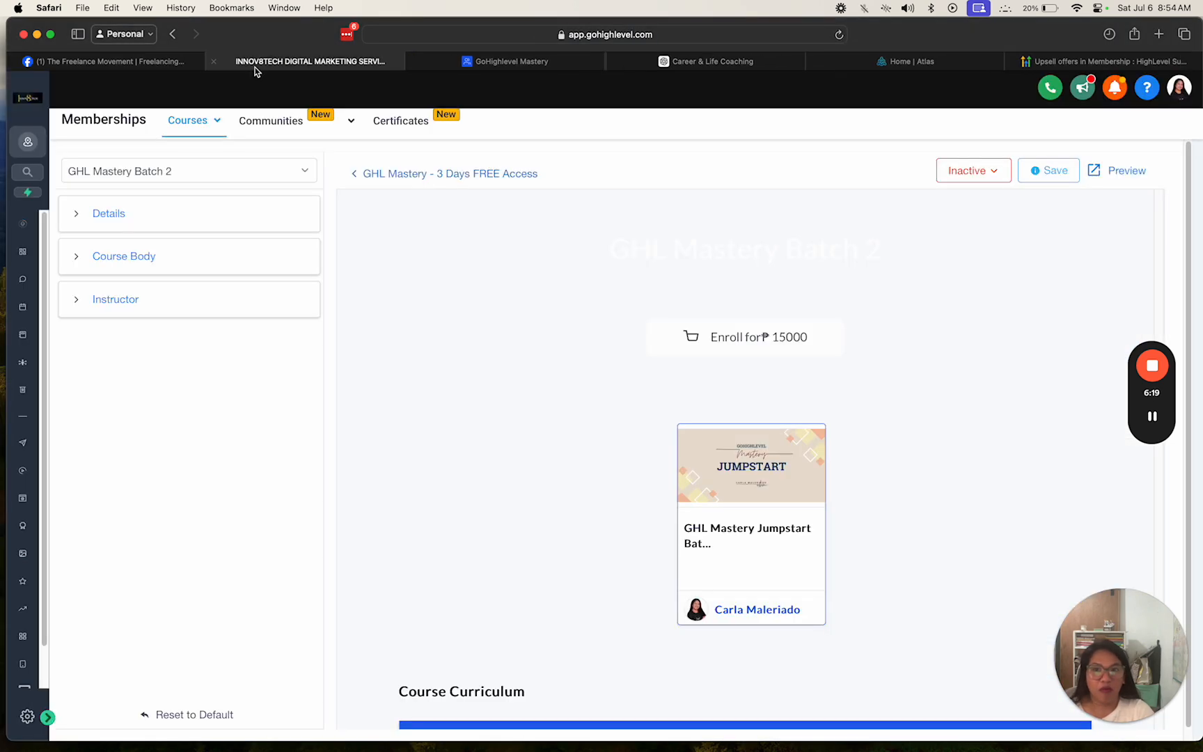
Set the GHL Mastery Batch 2 upsell to Active, save it, and return to the offer's upsell list
left_click(1050, 174)
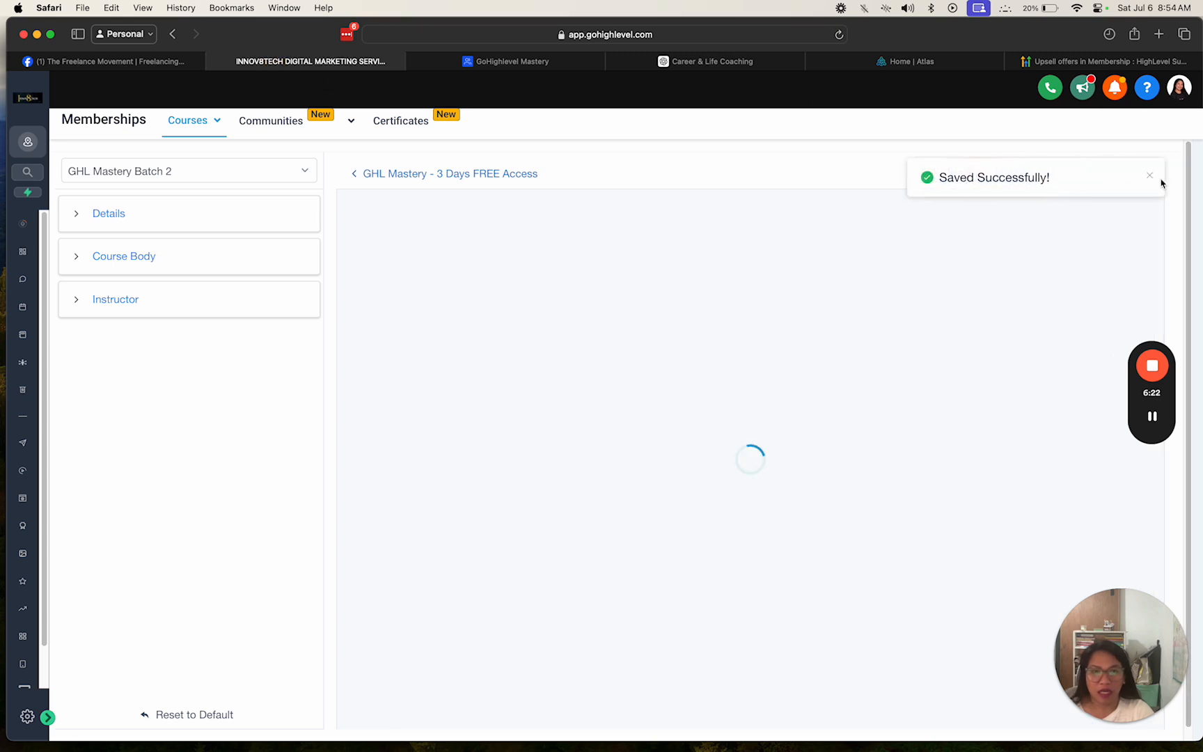
left_click(1150, 179)
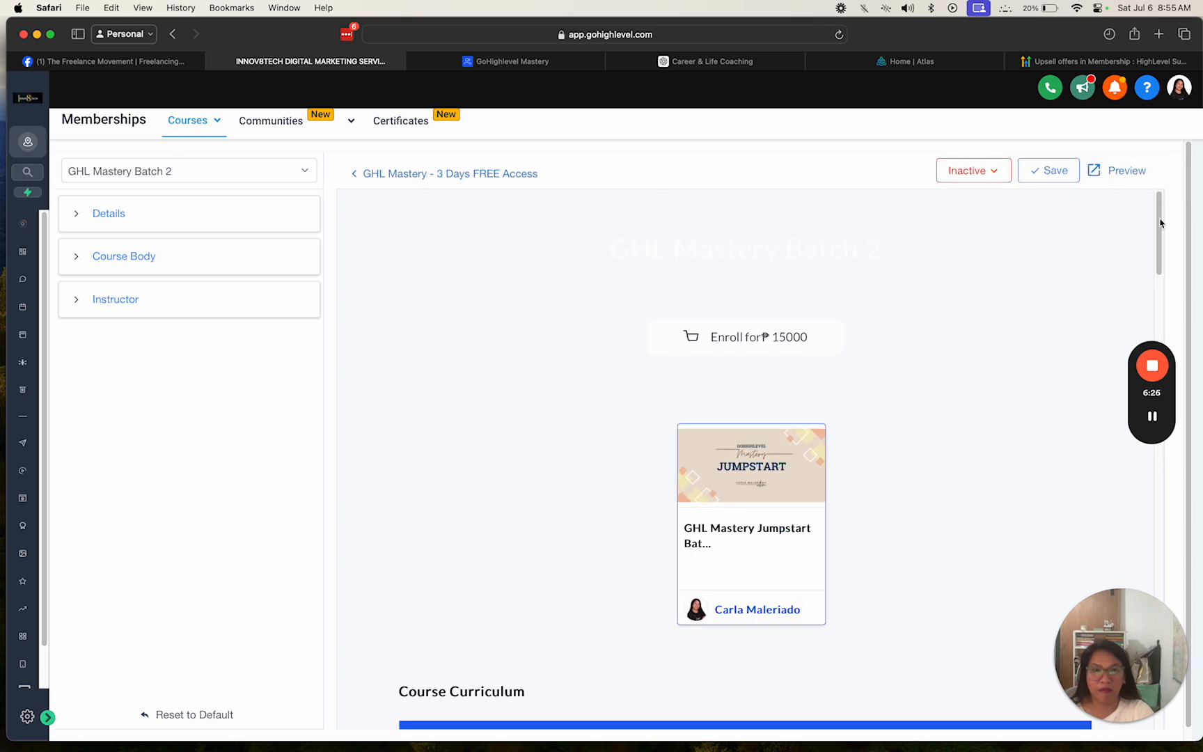
left_click(997, 172)
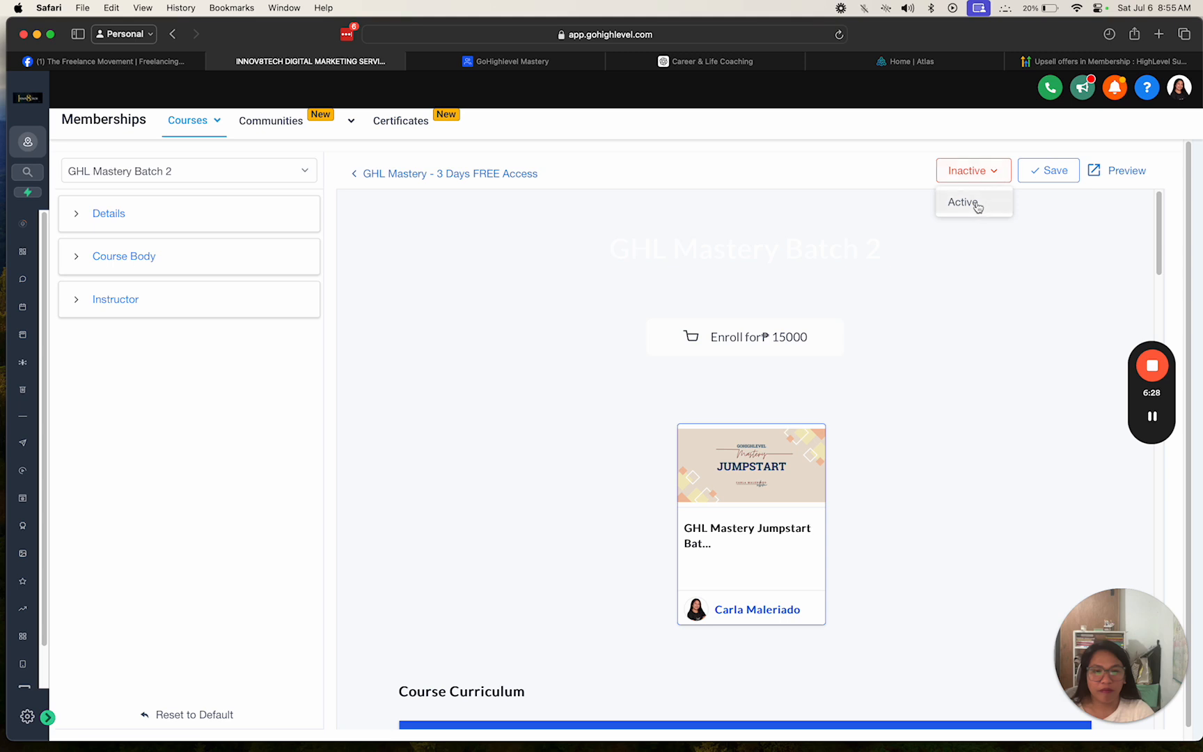
left_click(977, 204)
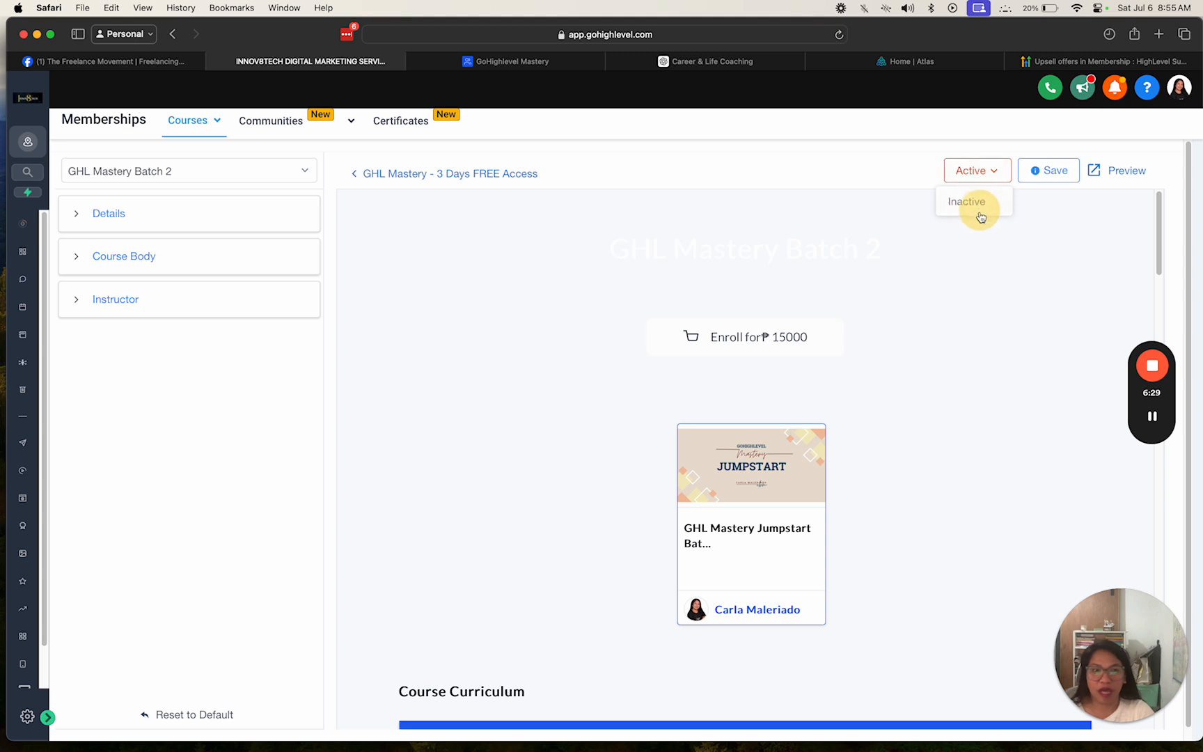
left_click(1053, 177)
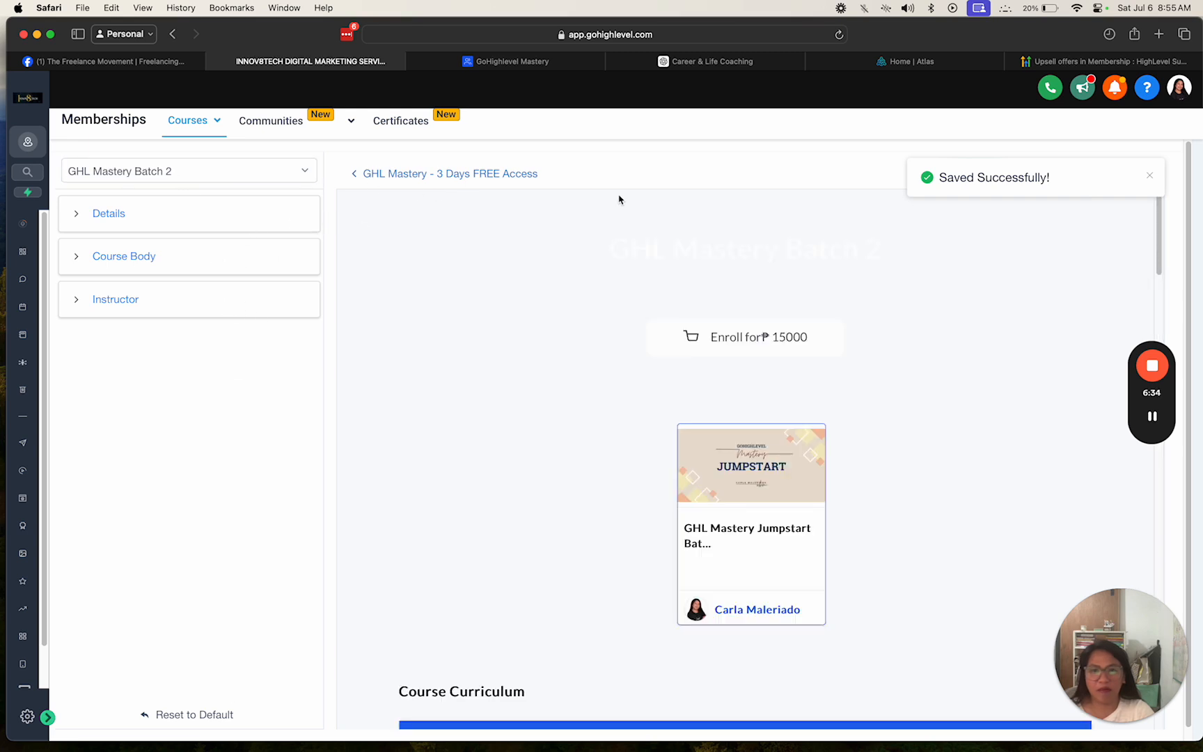
left_click(357, 173)
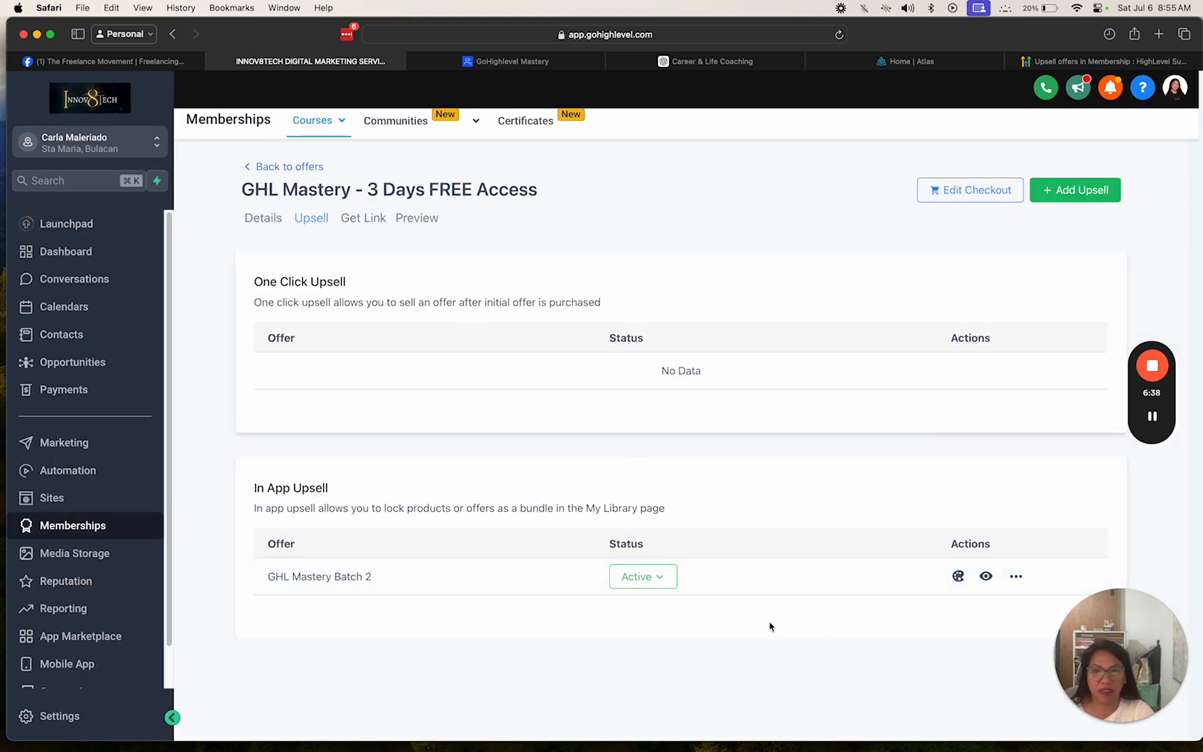
Add GHL Mastery - Batch 1 as another In App Upsell on the GHL Mastery - 3 Days FREE Access offer
left_click(1079, 197)
left_click(779, 380)
left_click(832, 501)
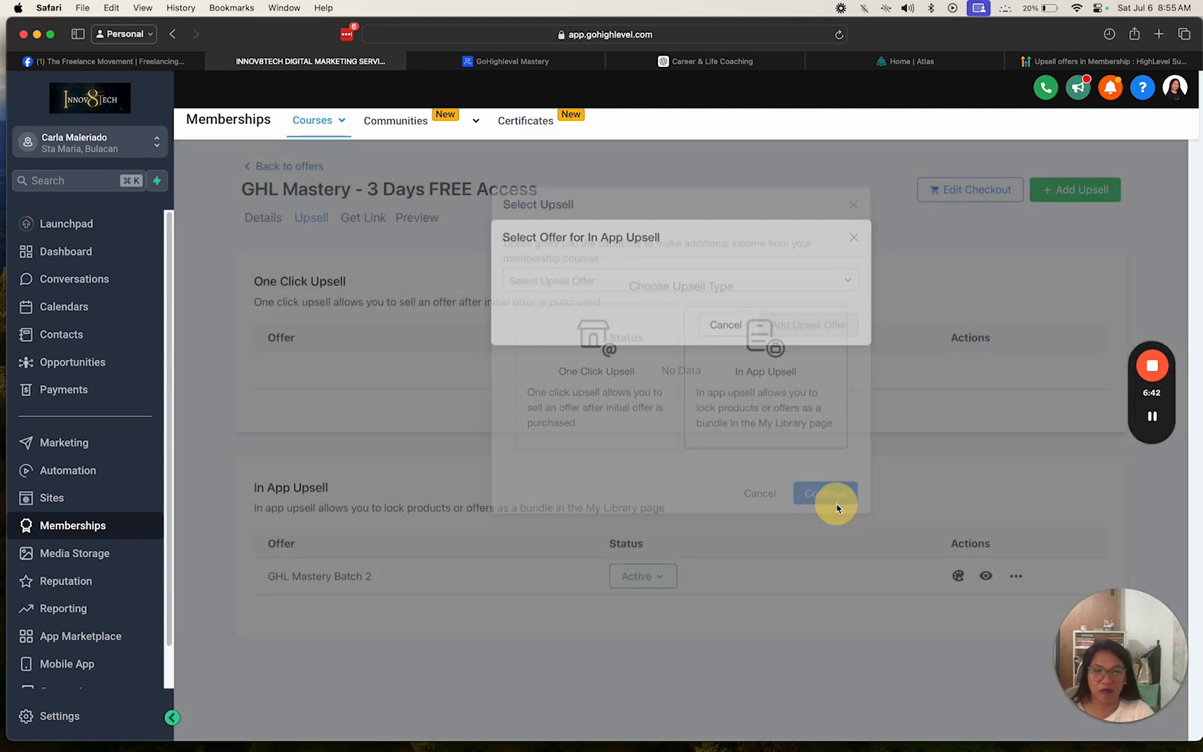
left_click(654, 282)
left_click(613, 360)
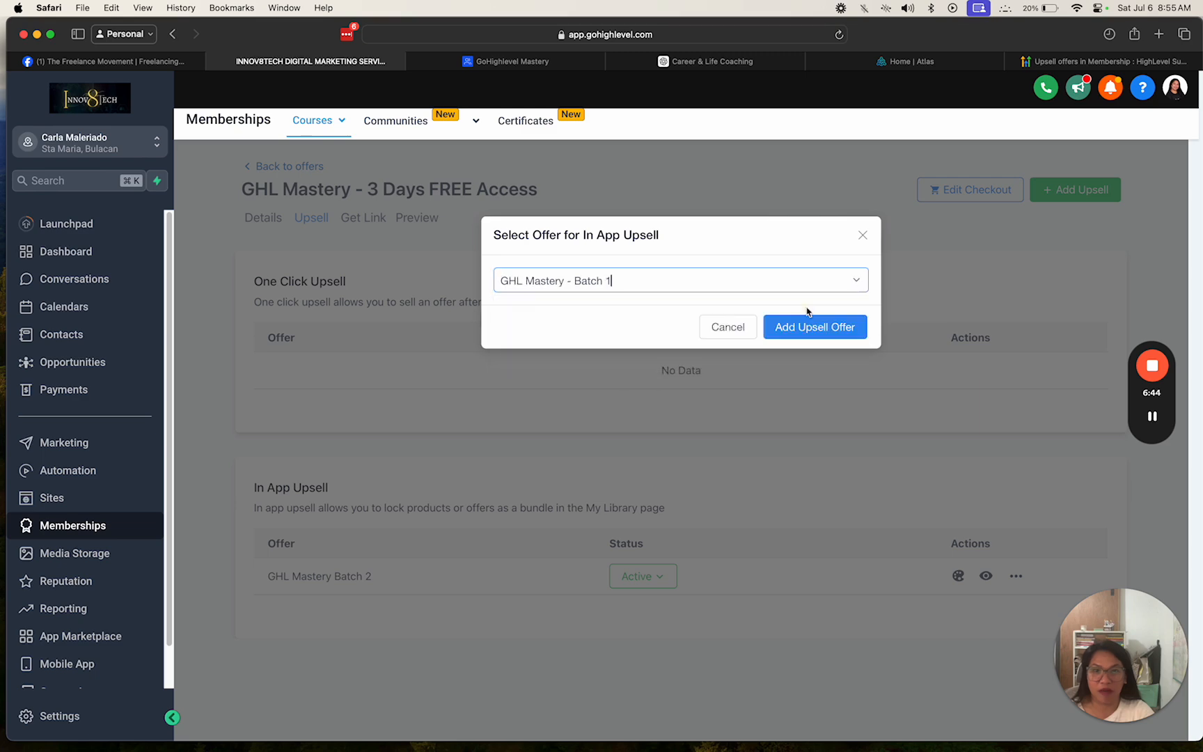
left_click(840, 327)
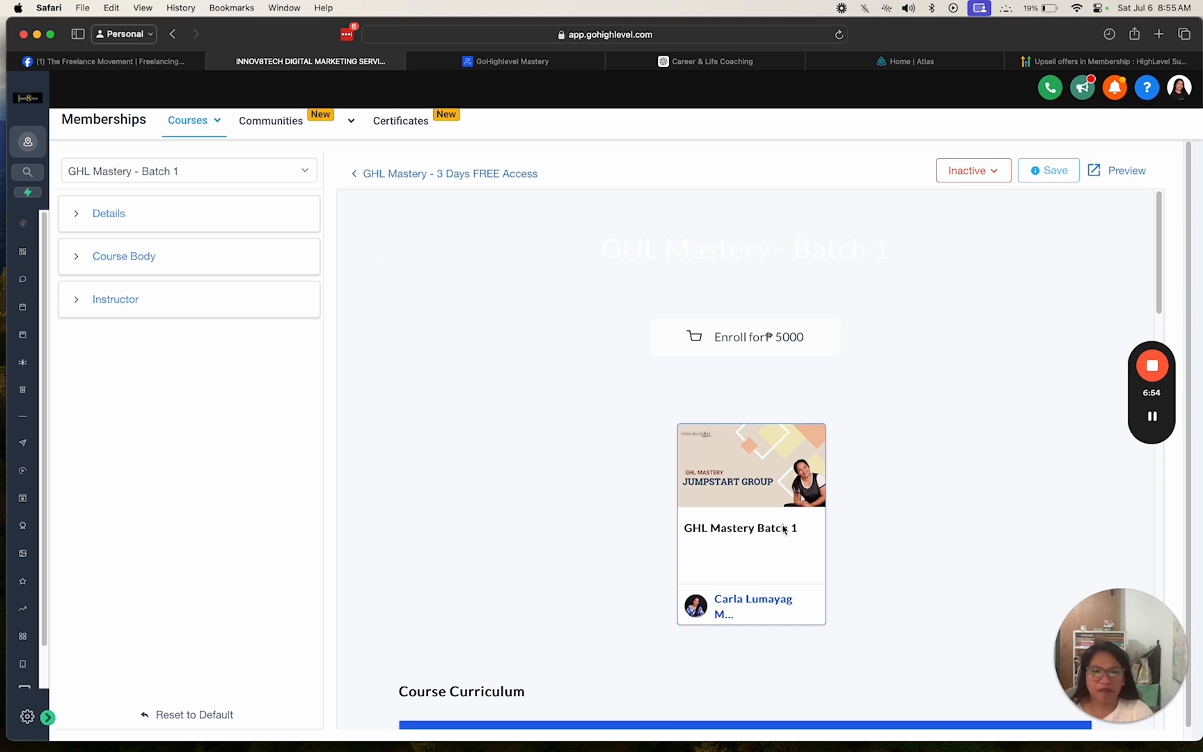
Set the GHL Mastery - Batch 1 upsell to Active, save it, and go back to the offer's upsell list
left_click(983, 182)
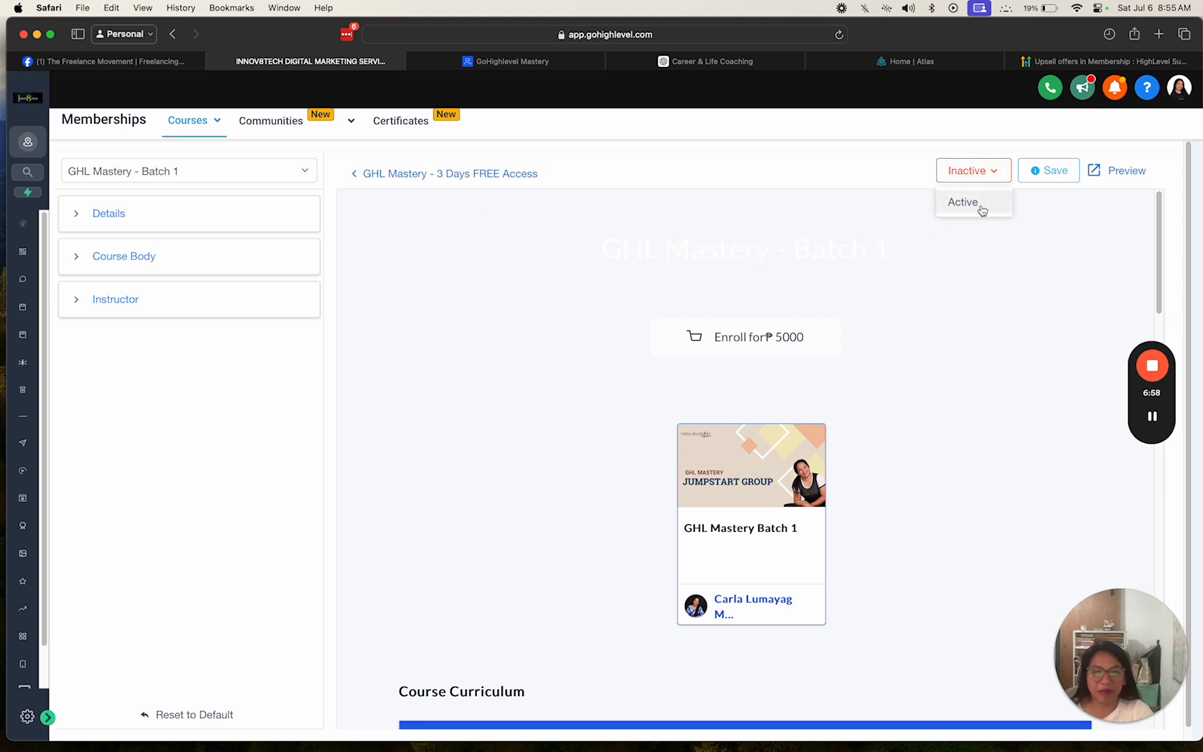
left_click(974, 206)
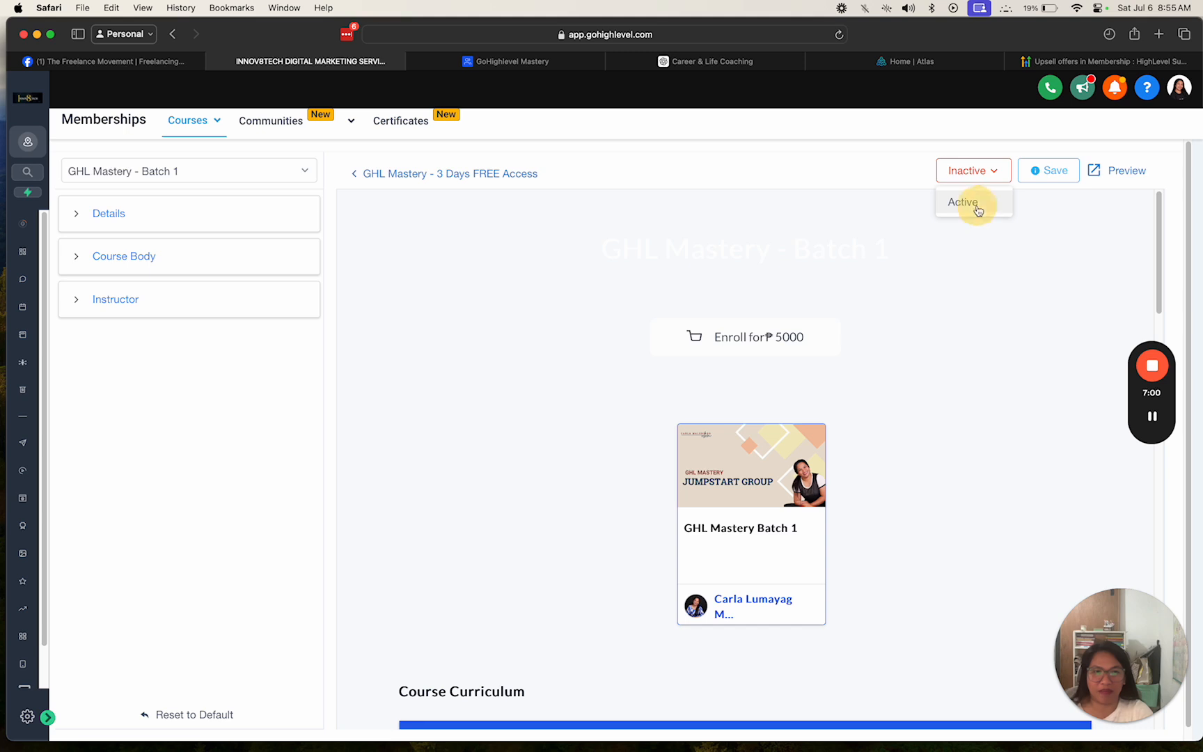
left_click(1052, 177)
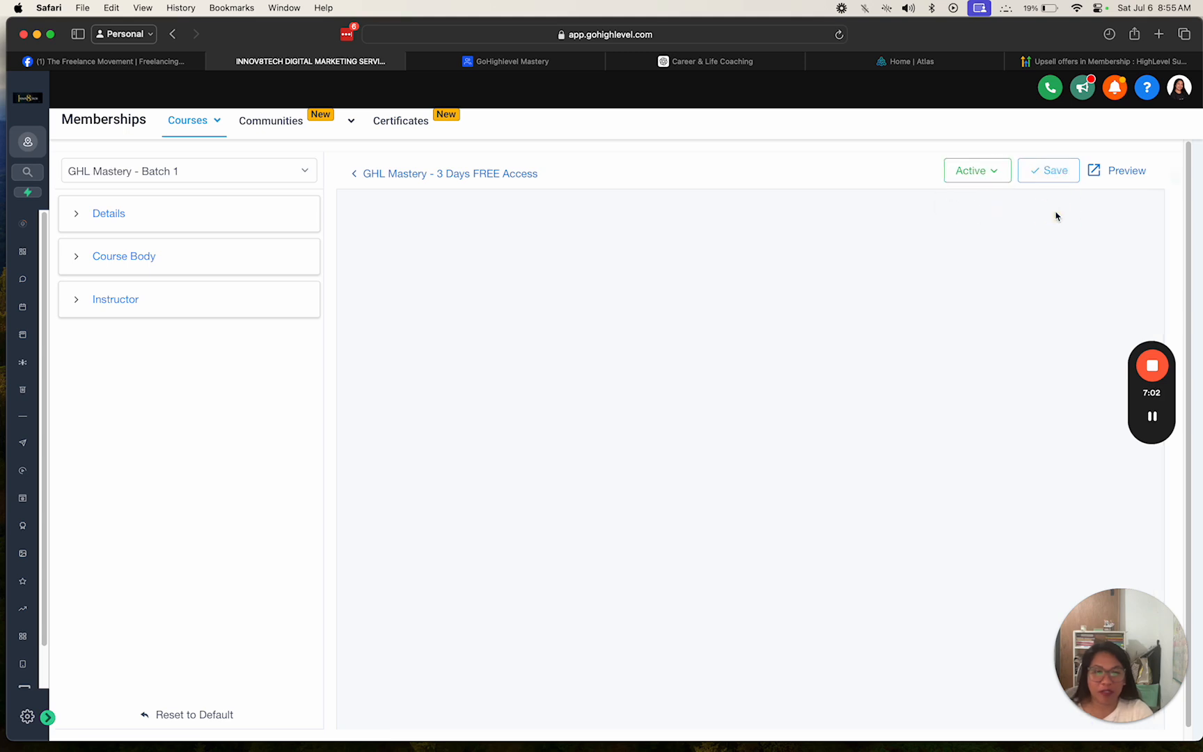
left_click(352, 174)
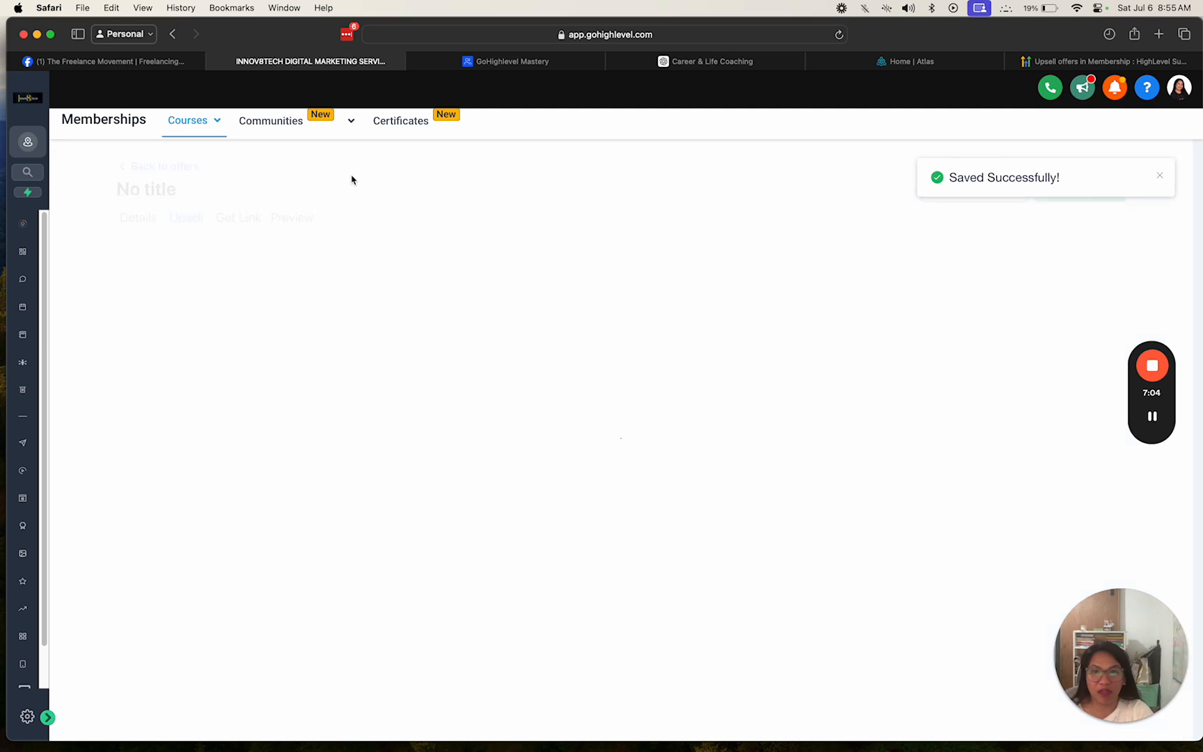
Reload the FREE GHL Mastery JUMPSTART course preview and look through its modules and mentor section
left_click(479, 64)
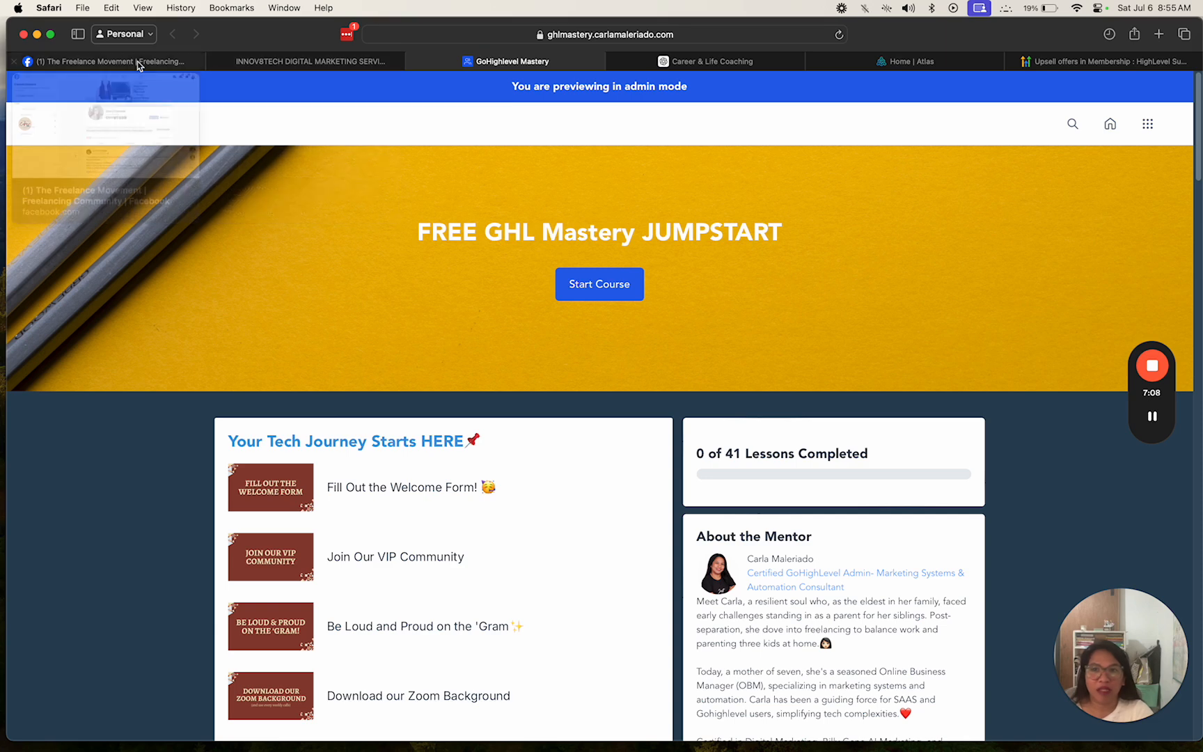
left_click(840, 35)
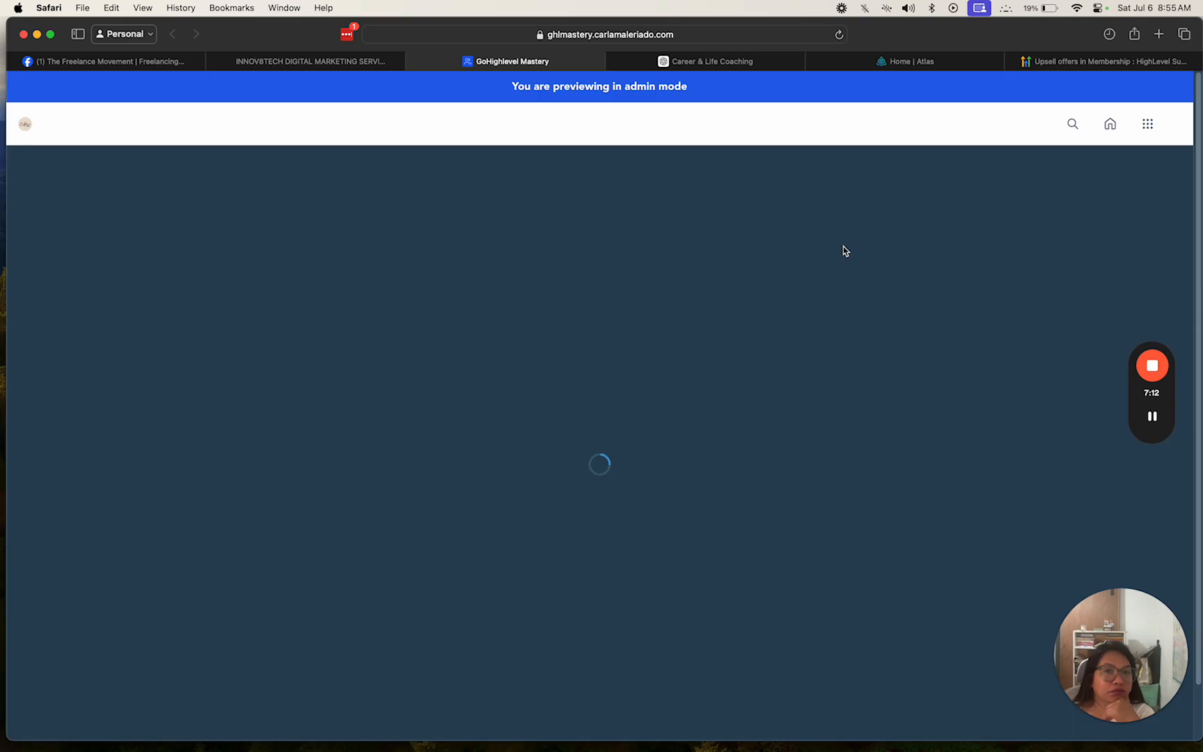
scroll(805, 368, "down", 20)
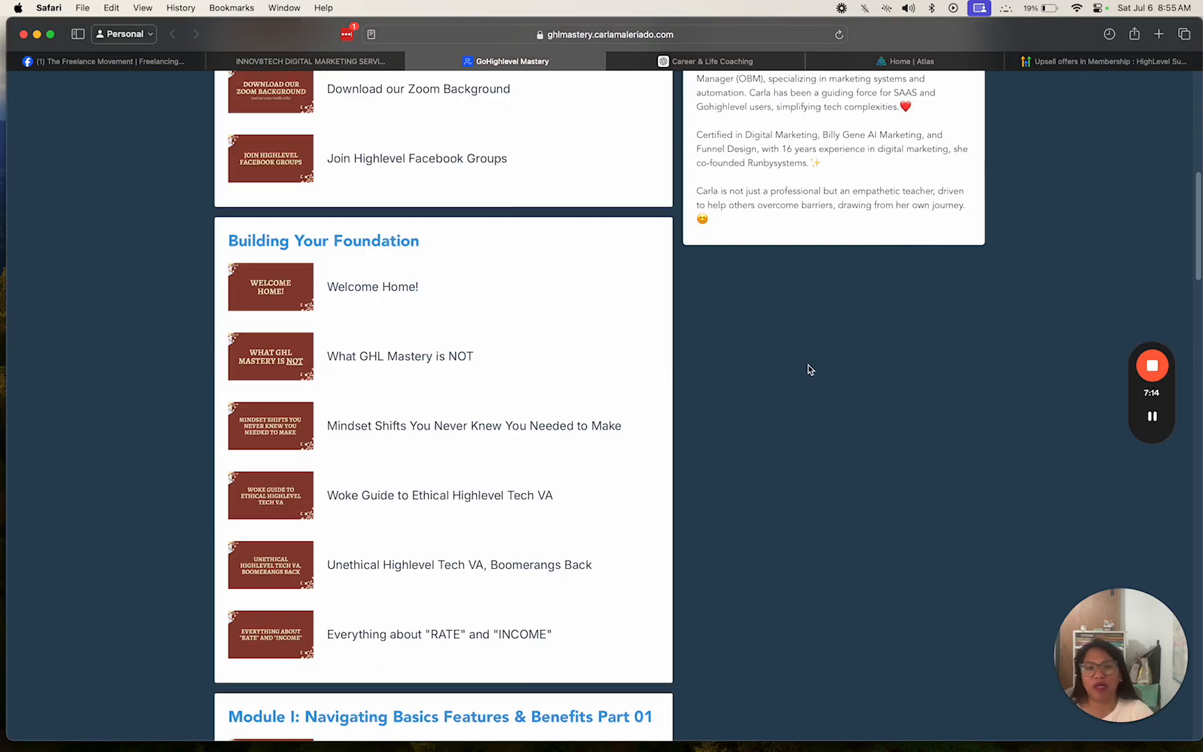
scroll(794, 480, "up", 14)
scroll(786, 507, "up", 3)
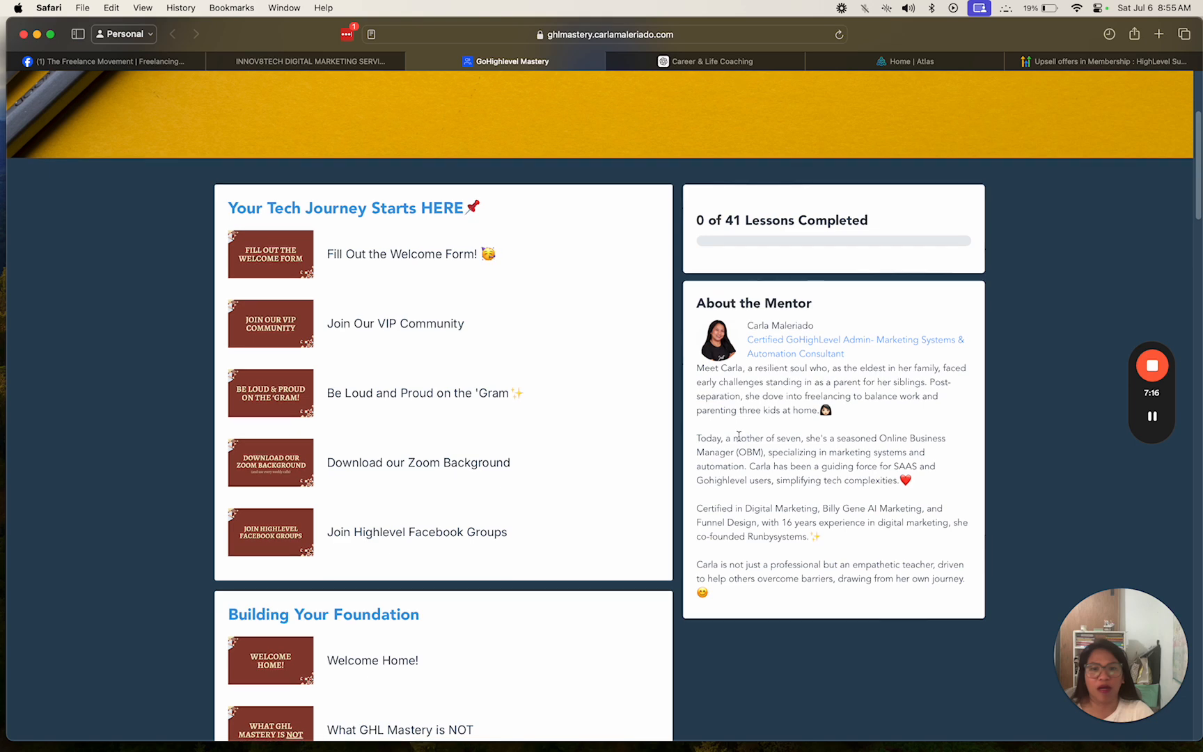
scroll(362, 439, "down", 12)
scroll(380, 482, "down", 20)
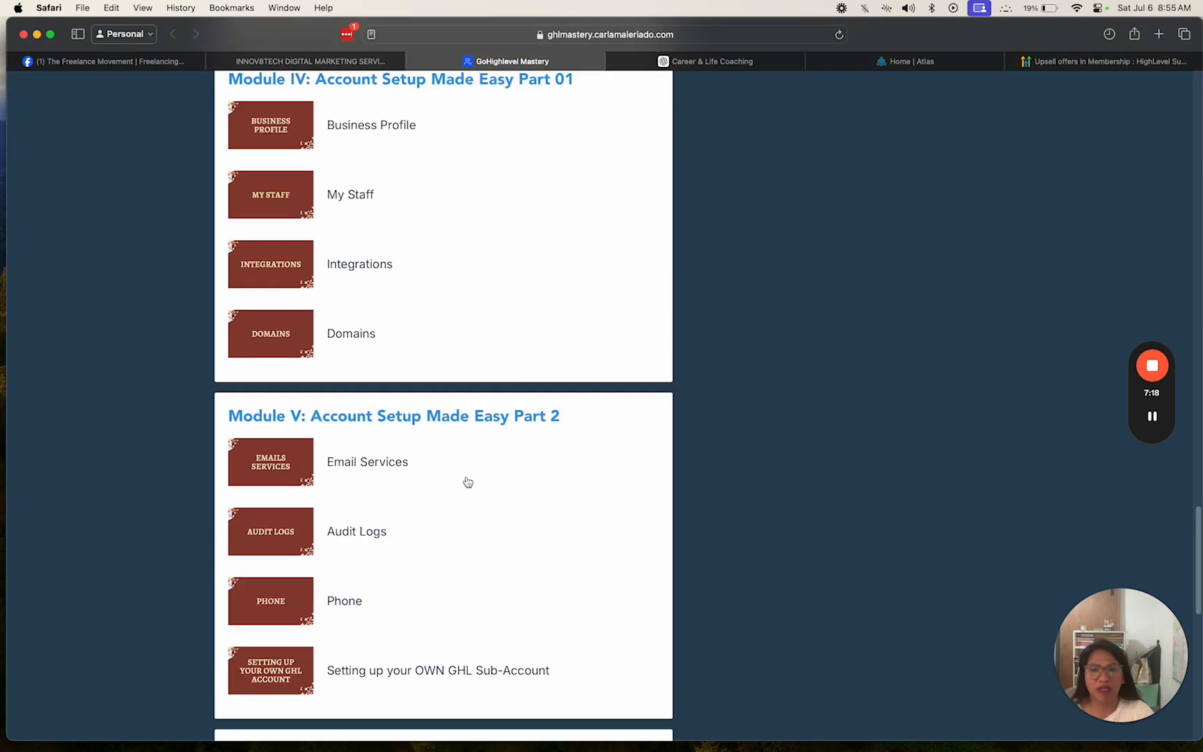
scroll(679, 406, "up", 20)
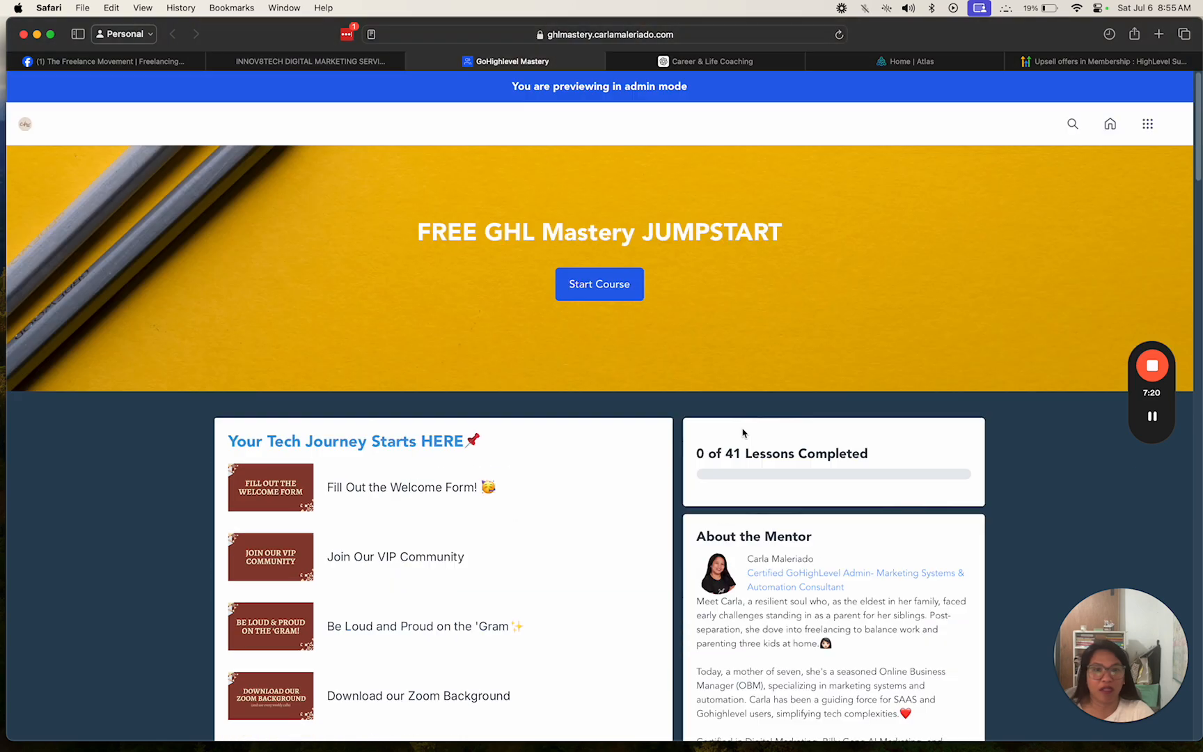
Go to the Courses library in the preview and open the locked GHL Mastery Jumpstart course priced at 15000
left_click(1154, 129)
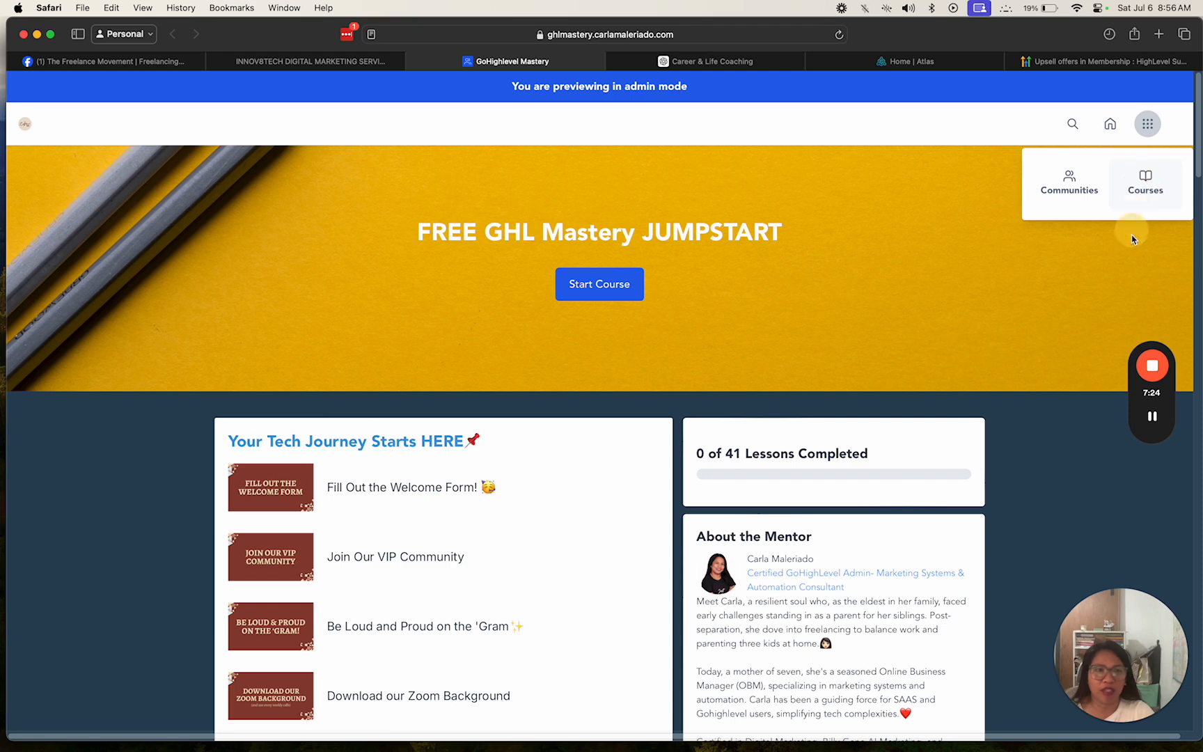
left_click(1143, 193)
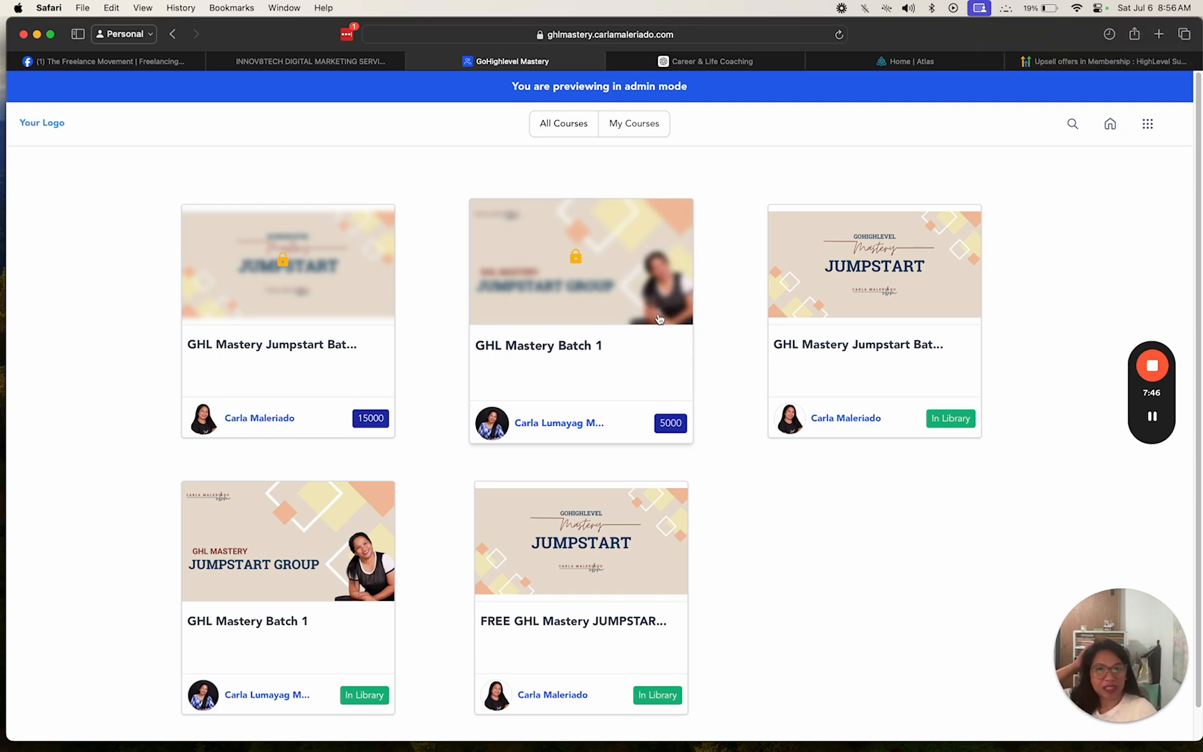
left_click(349, 313)
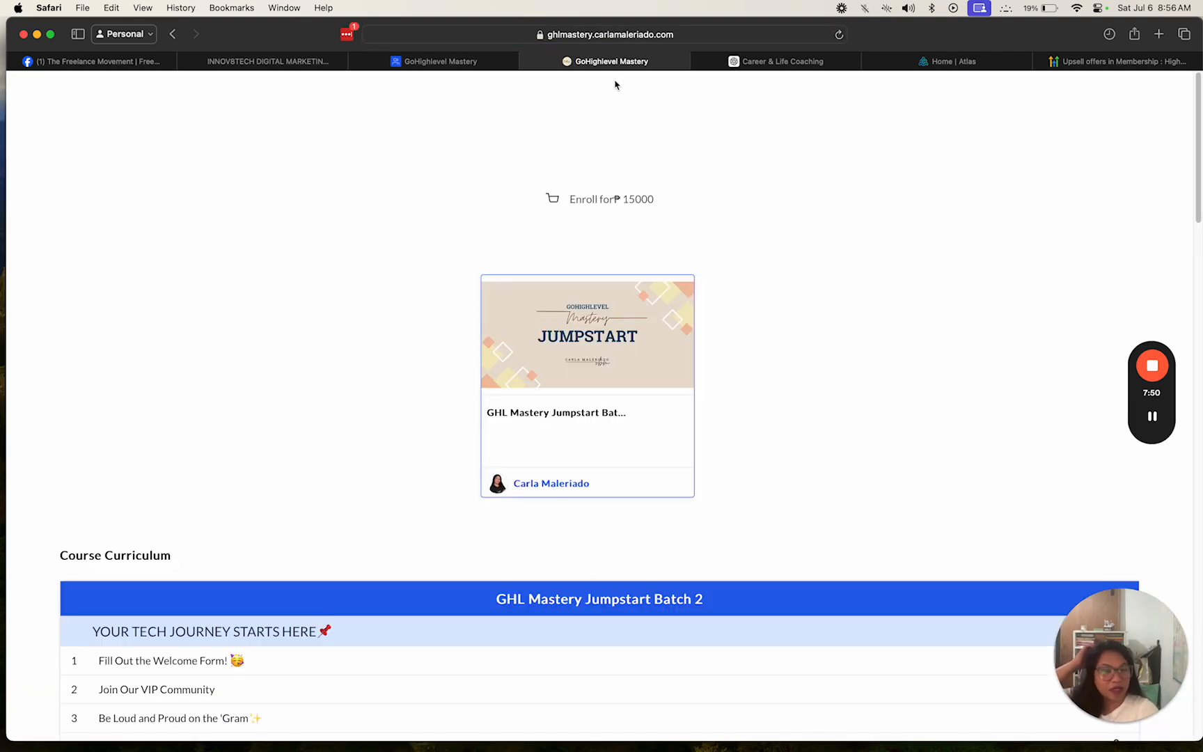
Examine the locked course's upsell page, including its enrollment offer and curriculum, and open its course card
scroll(720, 439, "down", 20)
scroll(712, 430, "up", 20)
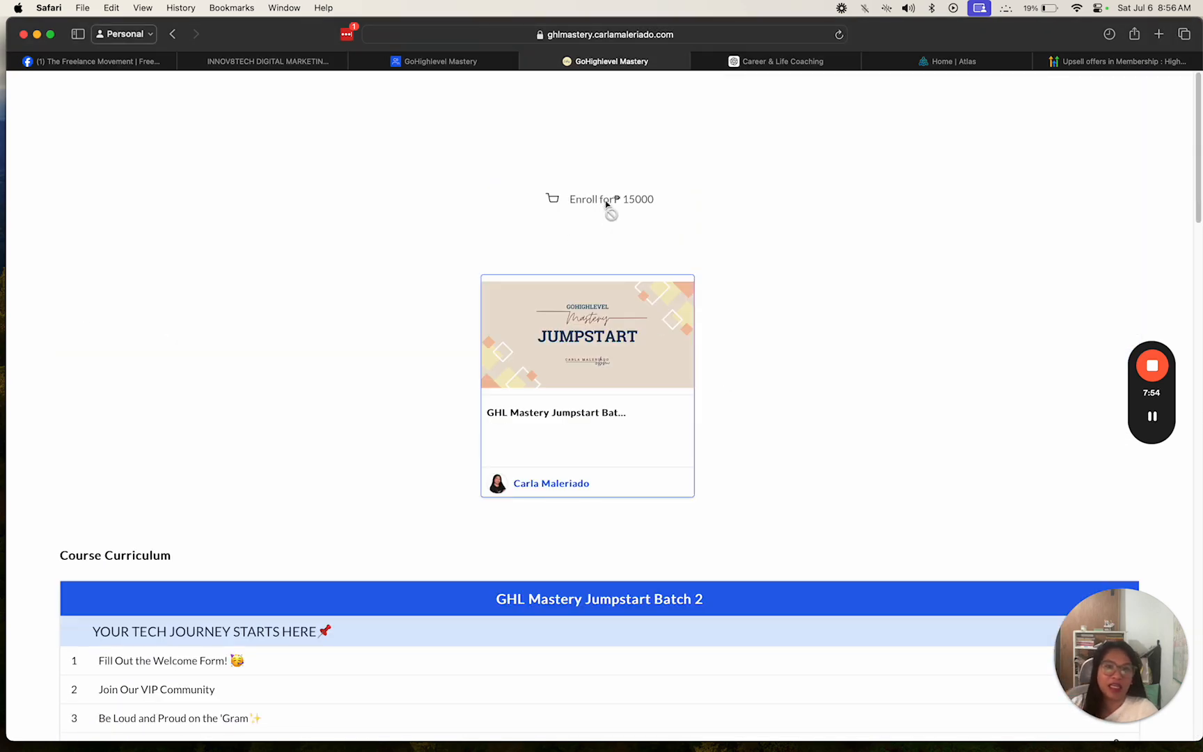
scroll(722, 424, "down", 10)
scroll(718, 426, "down", 15)
scroll(714, 479, "up", 20)
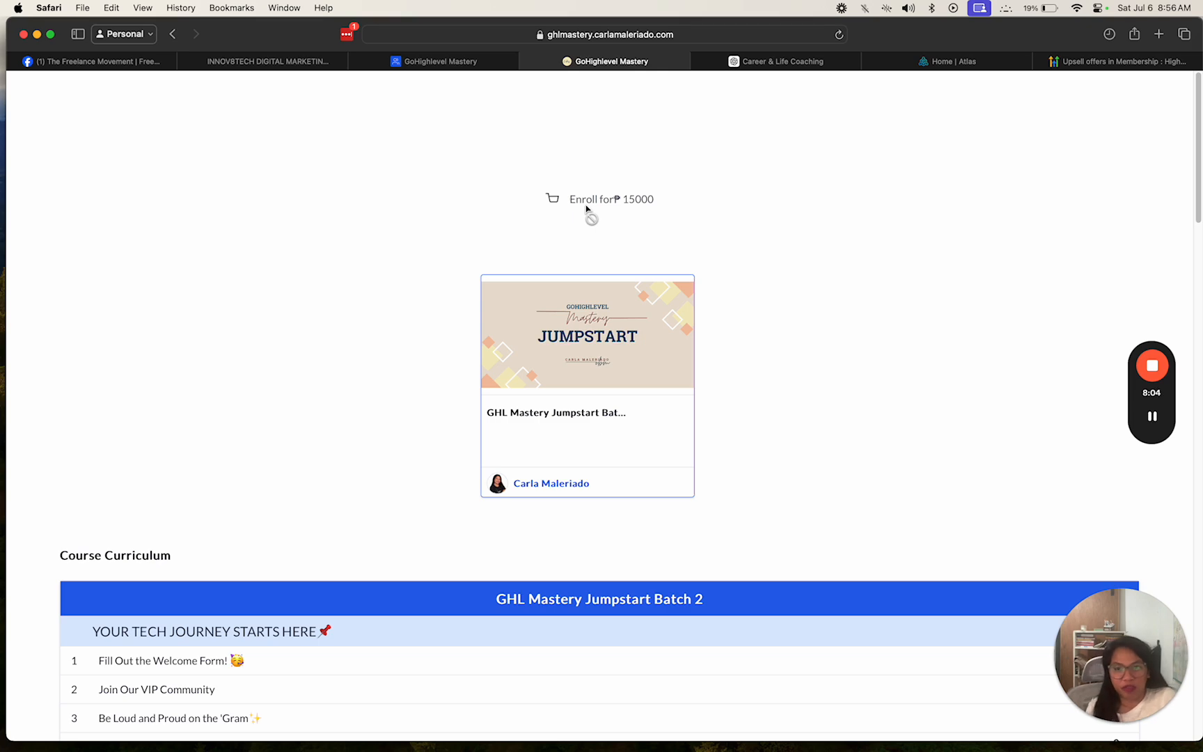
scroll(588, 212, "down", 10)
scroll(631, 281, "up", 8)
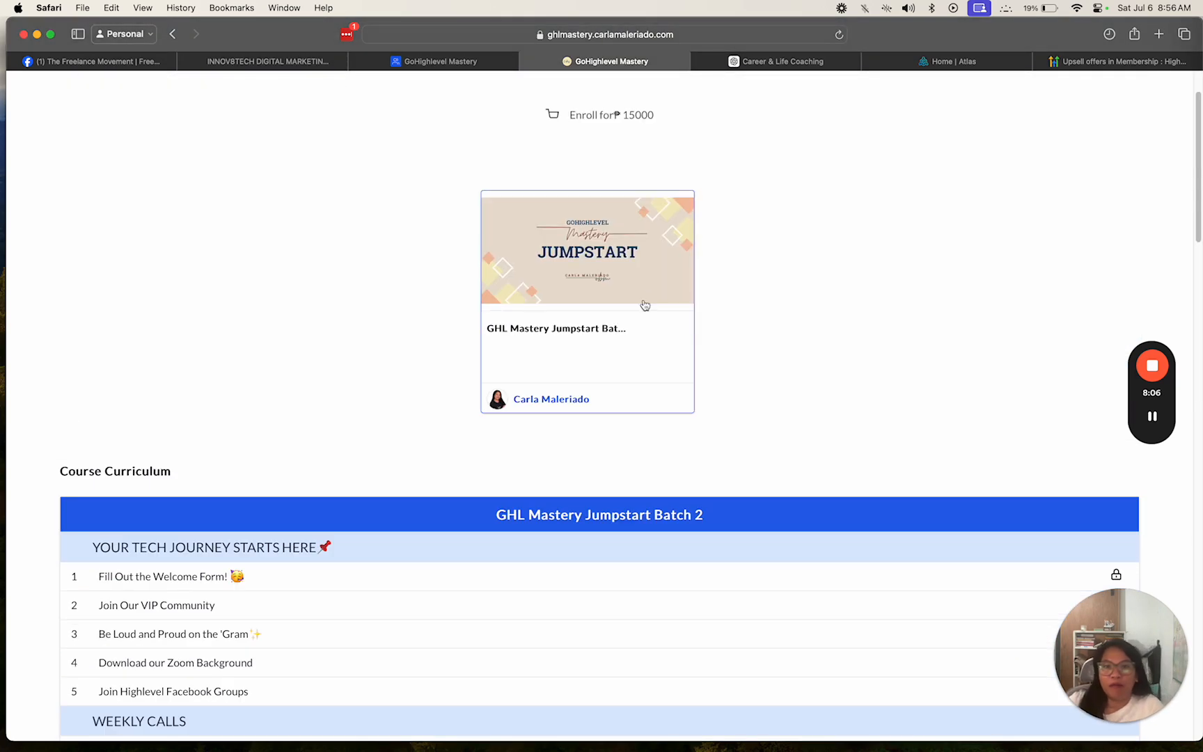
left_click(603, 415)
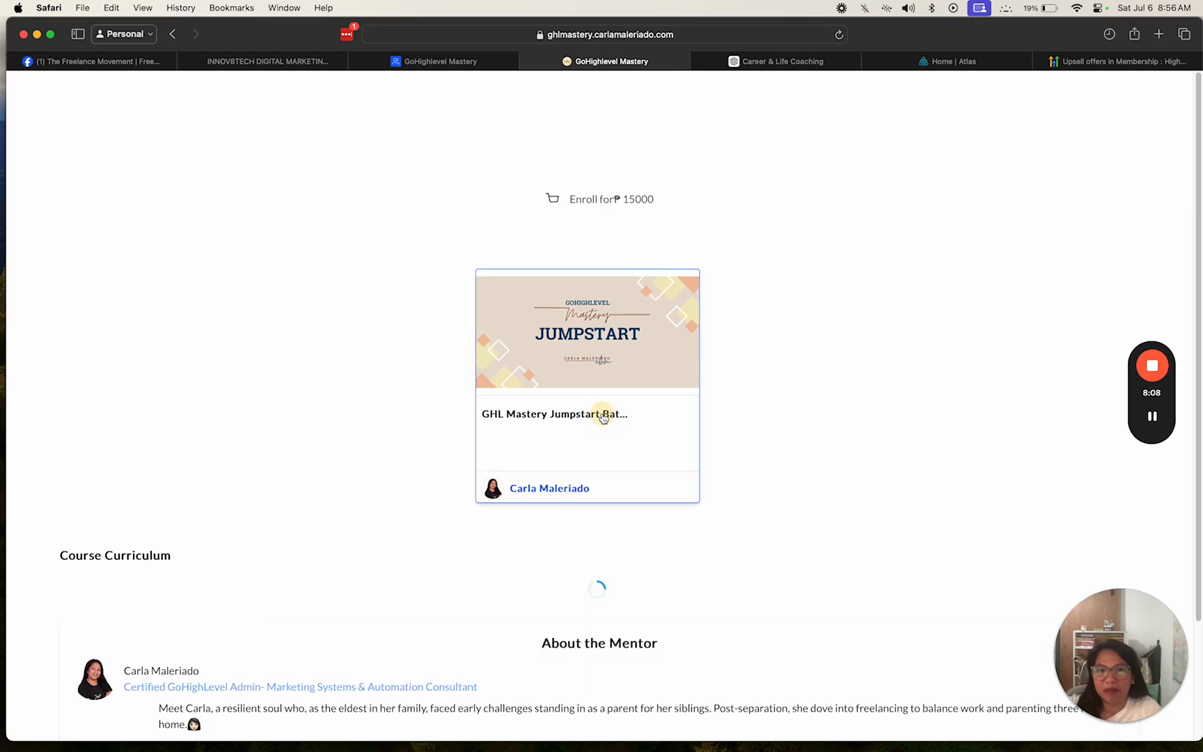
Look through the GHL Mastery Jumpstart Batch 2 curriculum from its course card down to the later modules, and return to the Courses library preview
left_click(603, 415)
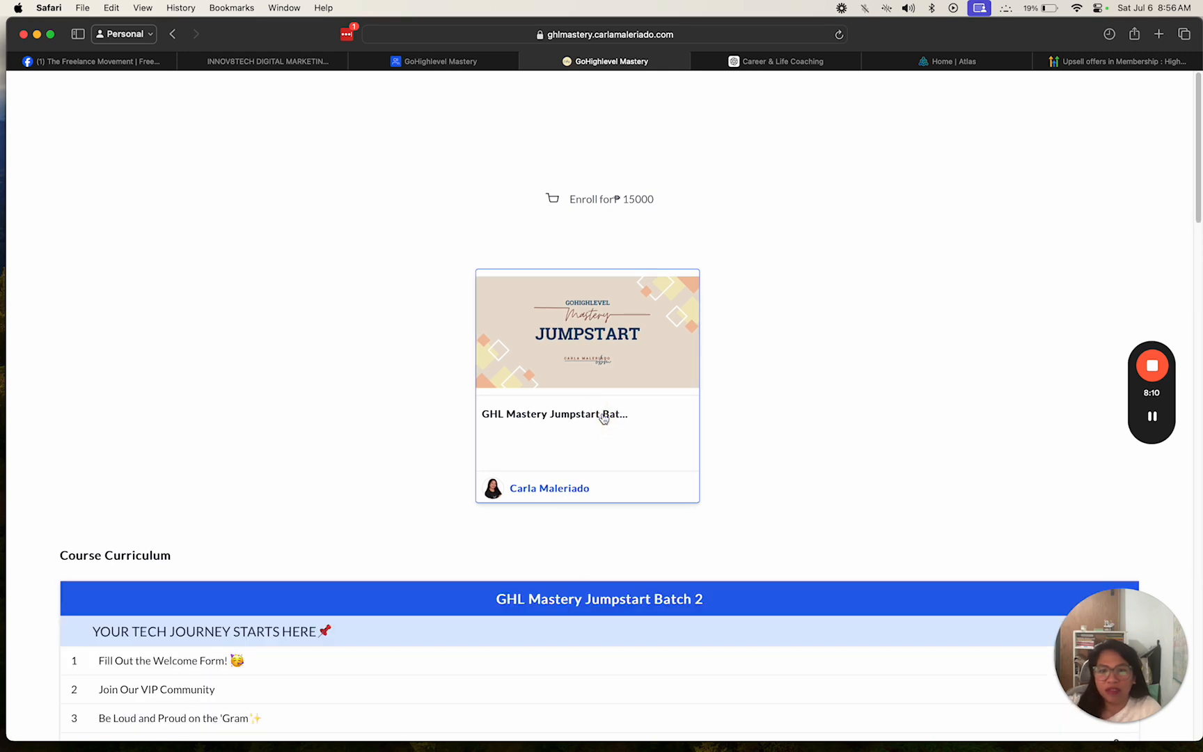
scroll(592, 362, "down", 2)
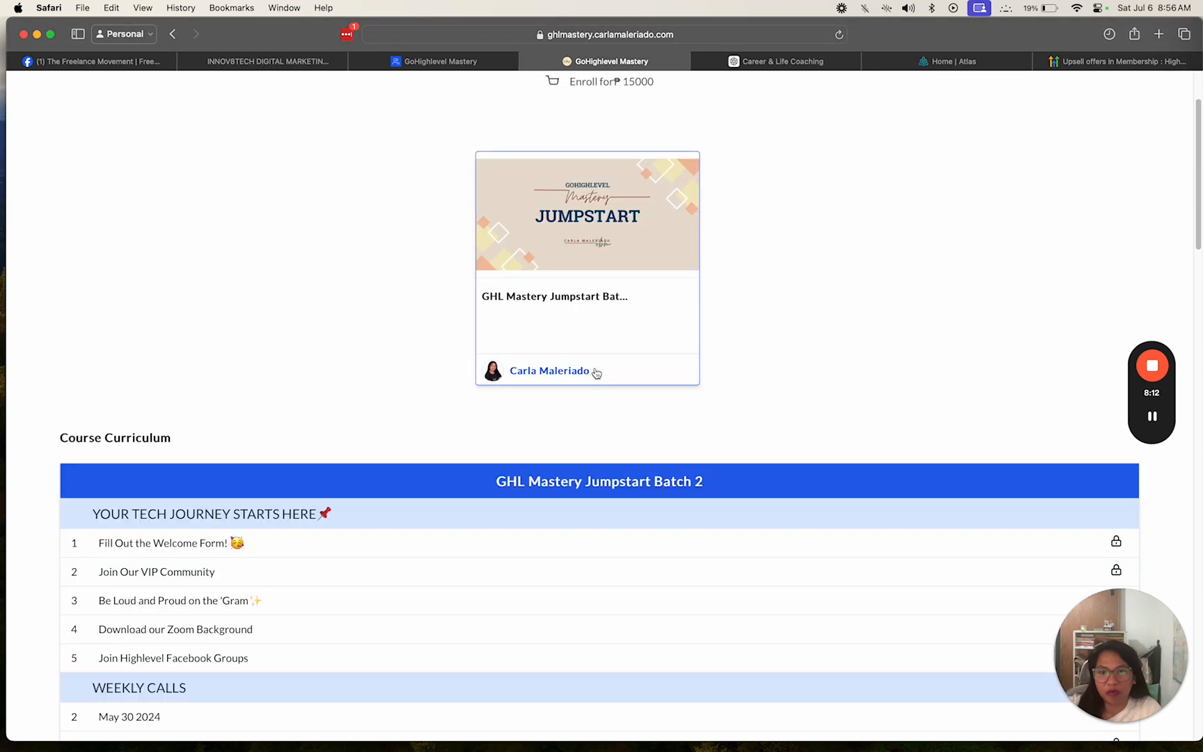
scroll(545, 344, "down", 10)
scroll(609, 355, "down", 15)
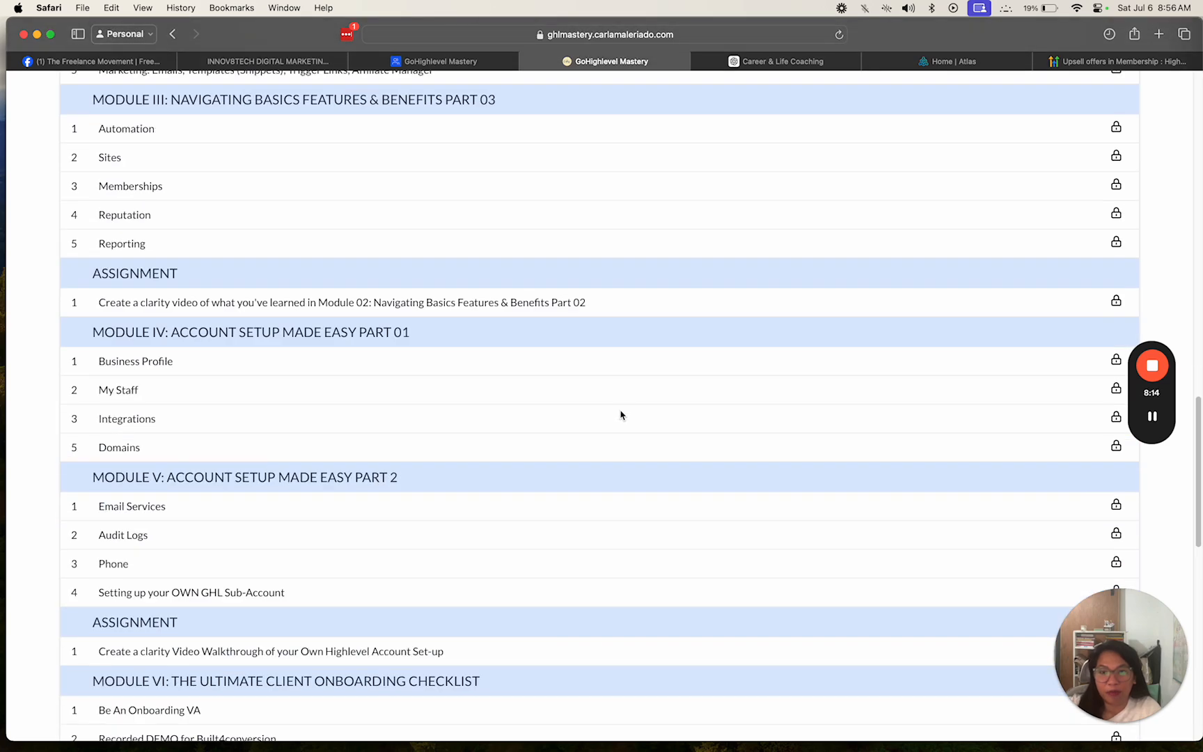
scroll(626, 411, "up", 20)
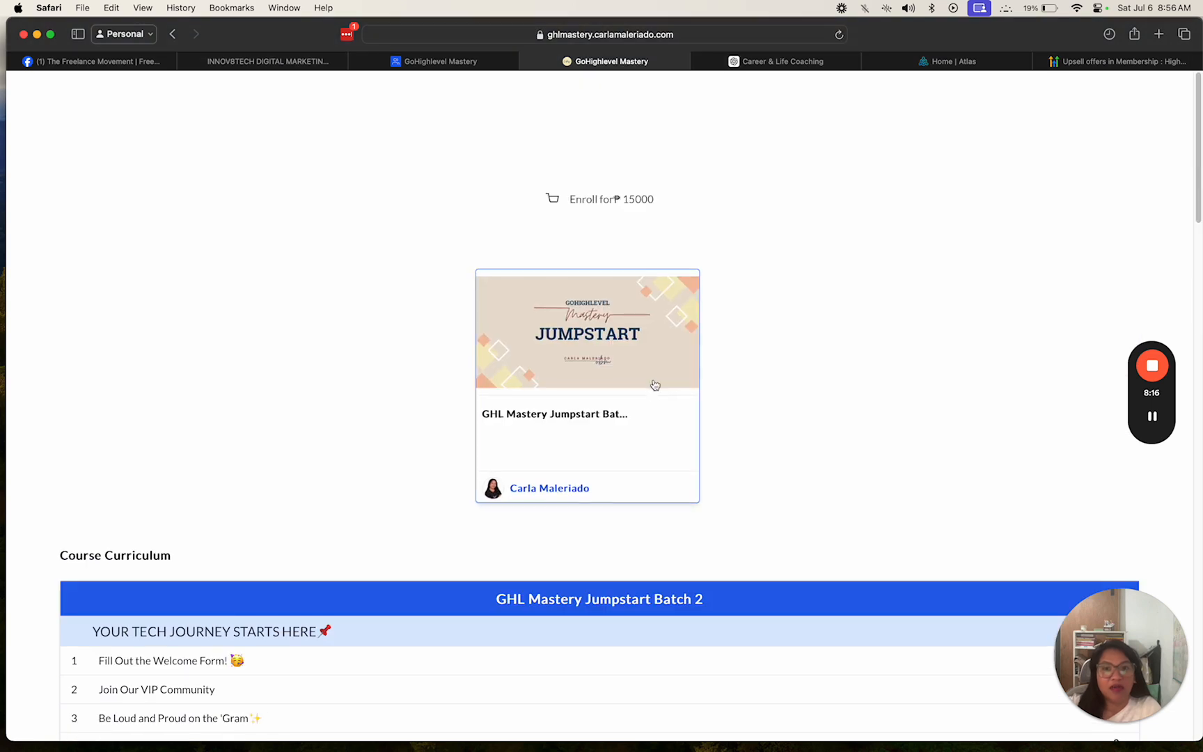
left_click(710, 172)
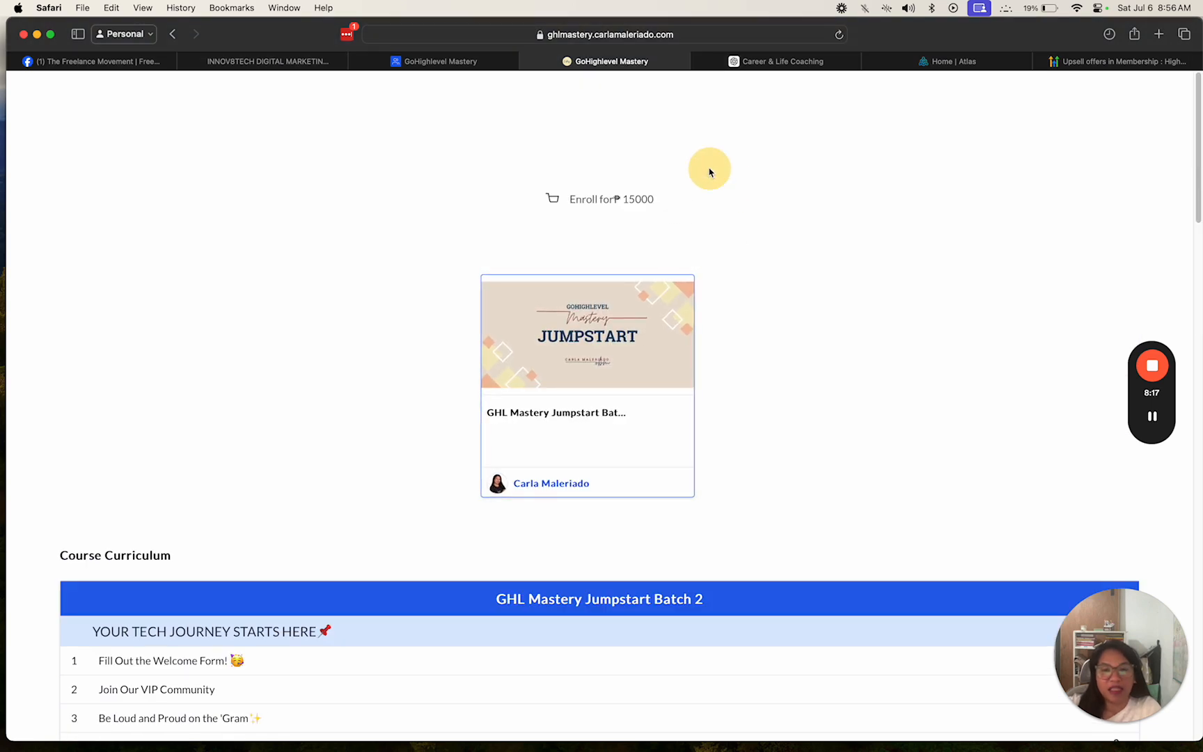
left_click(430, 64)
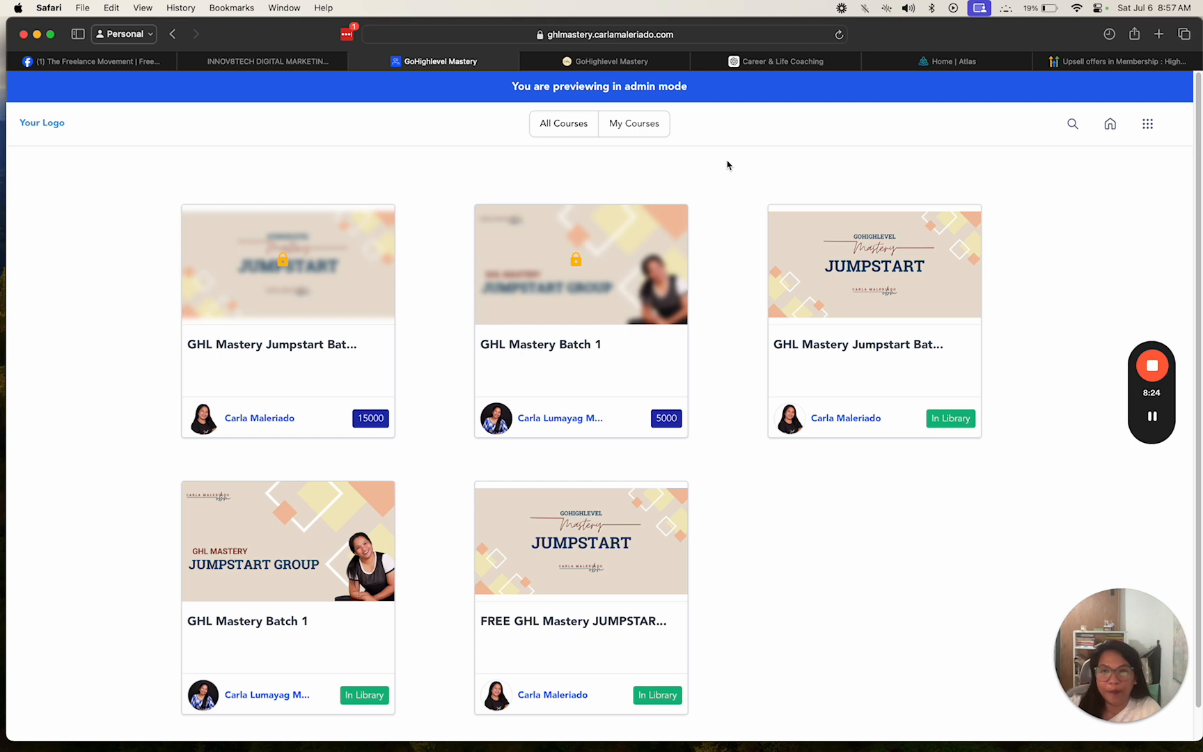
left_click(703, 170)
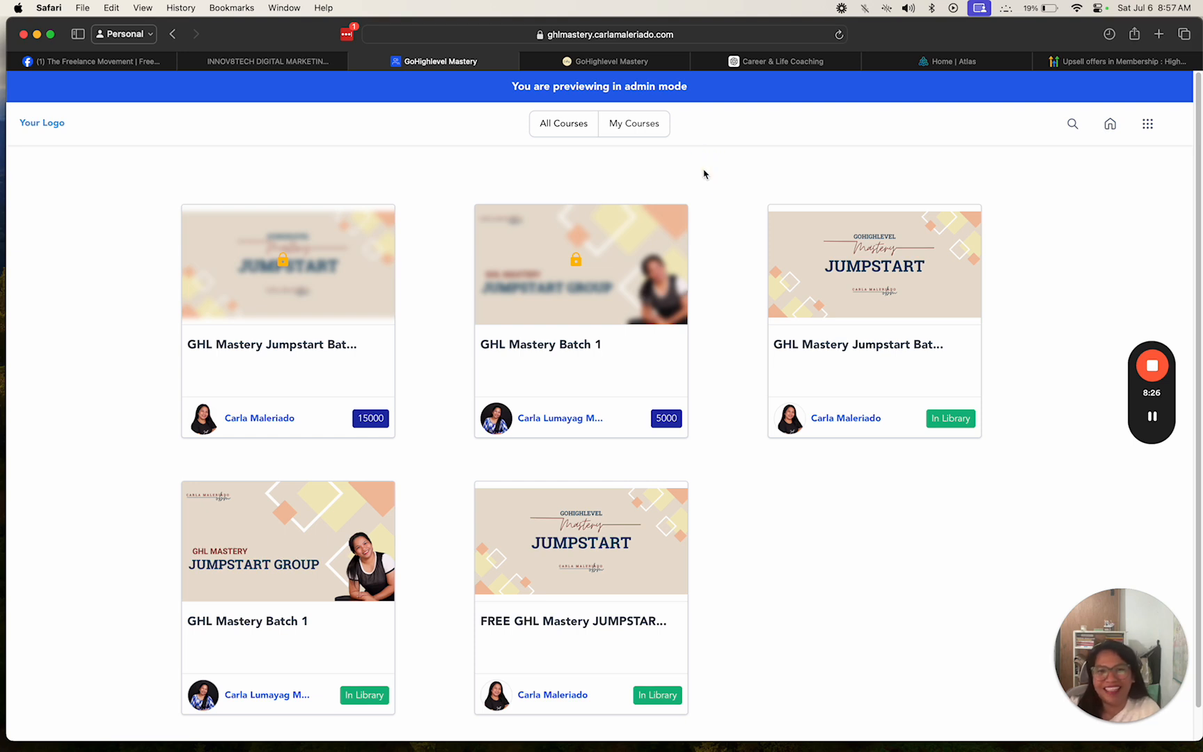